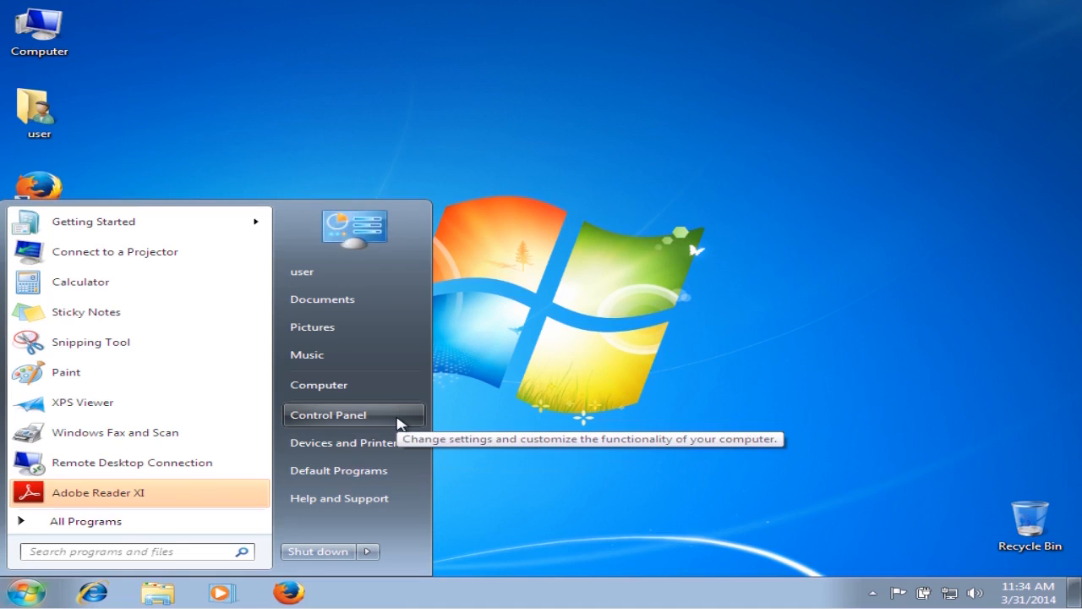
- Create a new Windows user account named localadmin with the Administrator account type
left_click(398, 415)
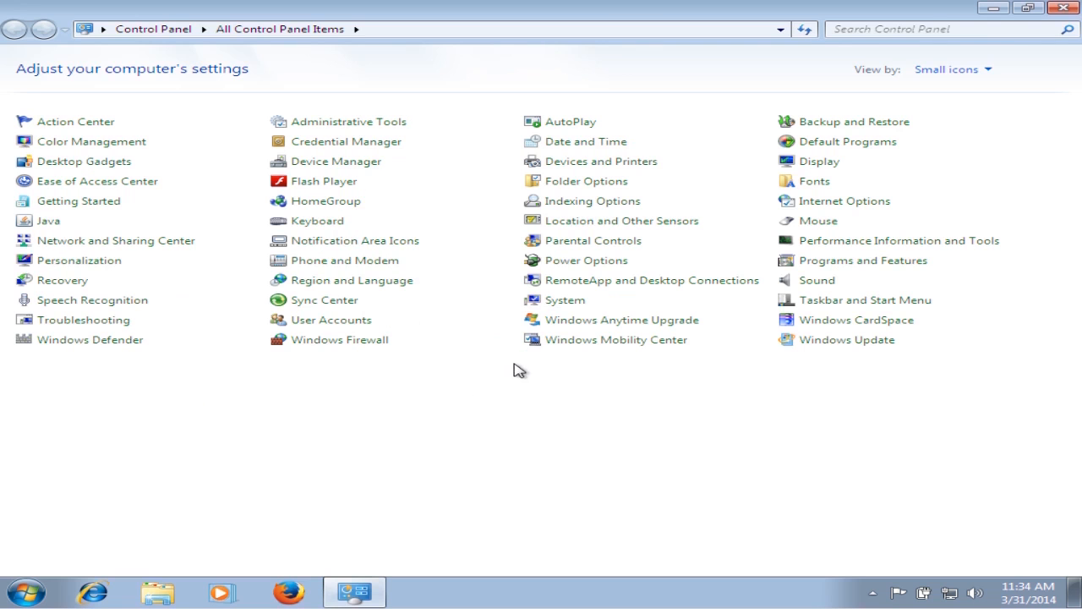
left_click(362, 328)
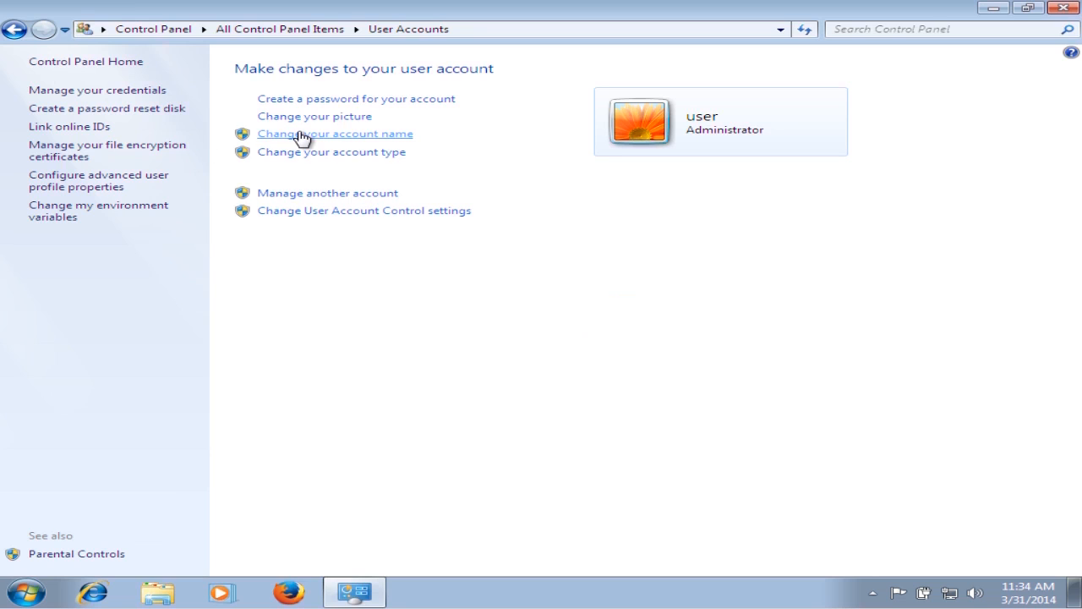
left_click(306, 194)
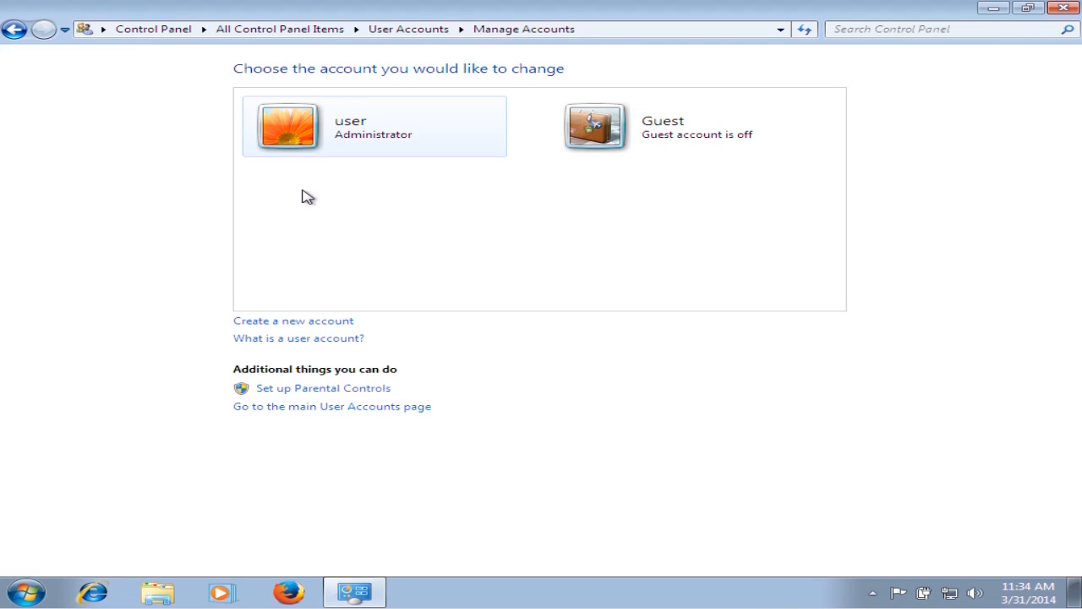
left_click(300, 324)
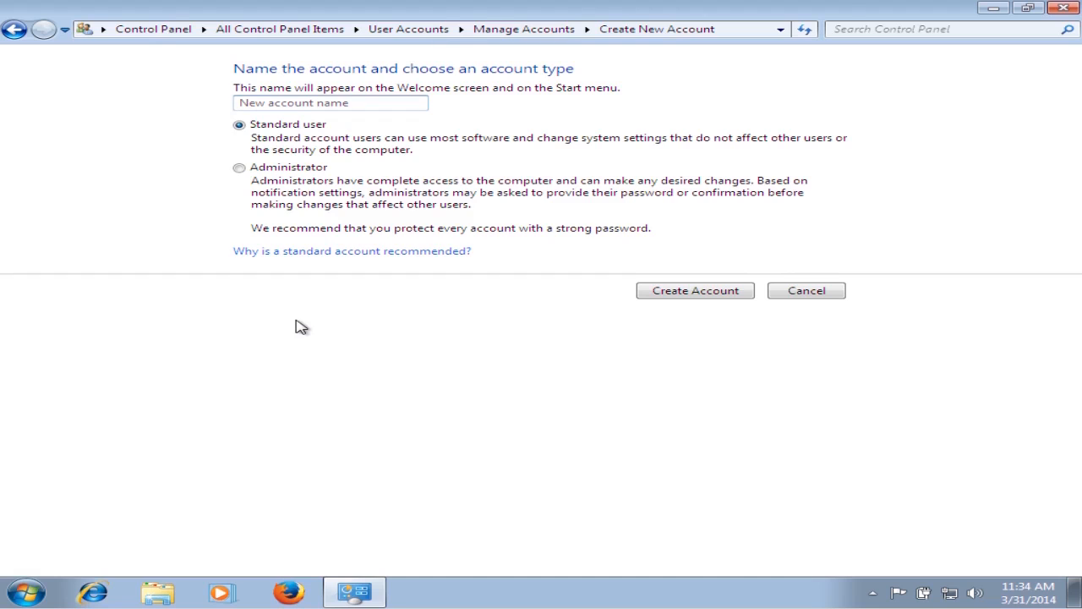
type("localadmin")
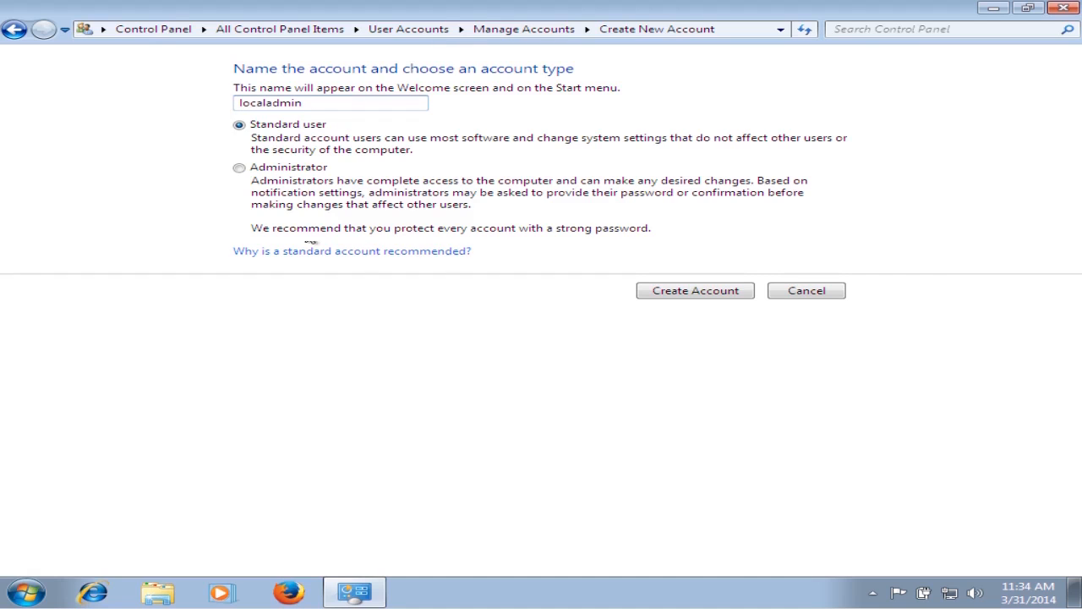
left_click(274, 177)
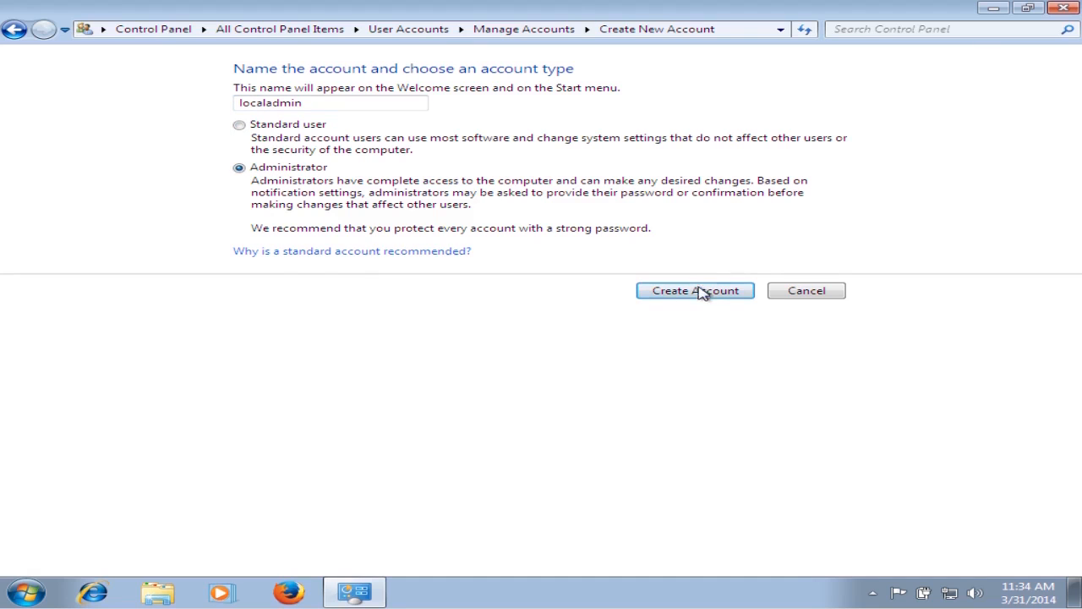
left_click(667, 291)
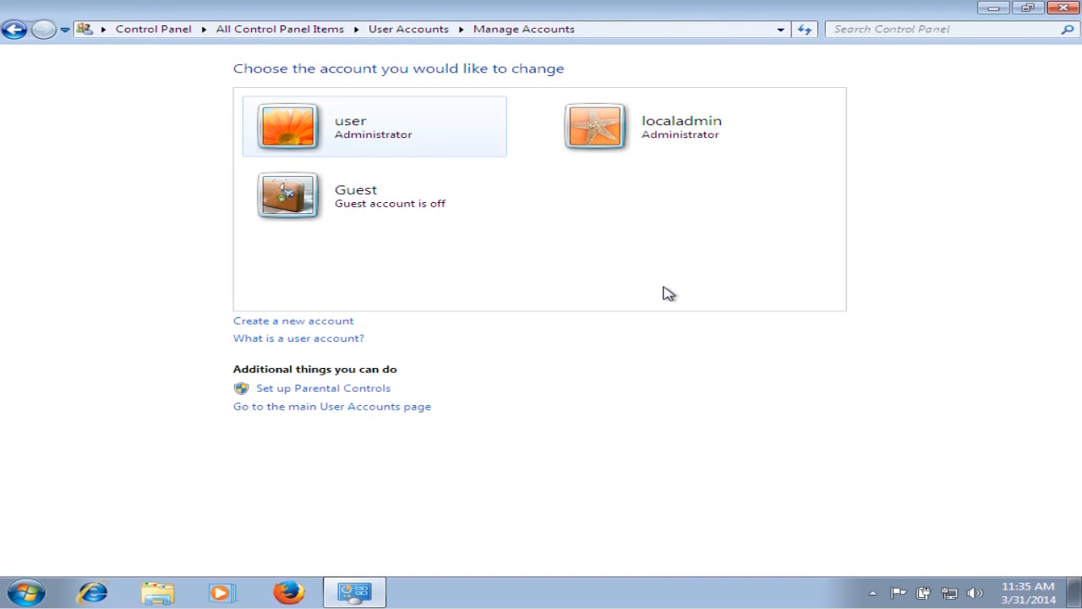
- Create a password for the localadmin account, filling in the new password and its confirmation, and close the account settings
left_click(640, 142)
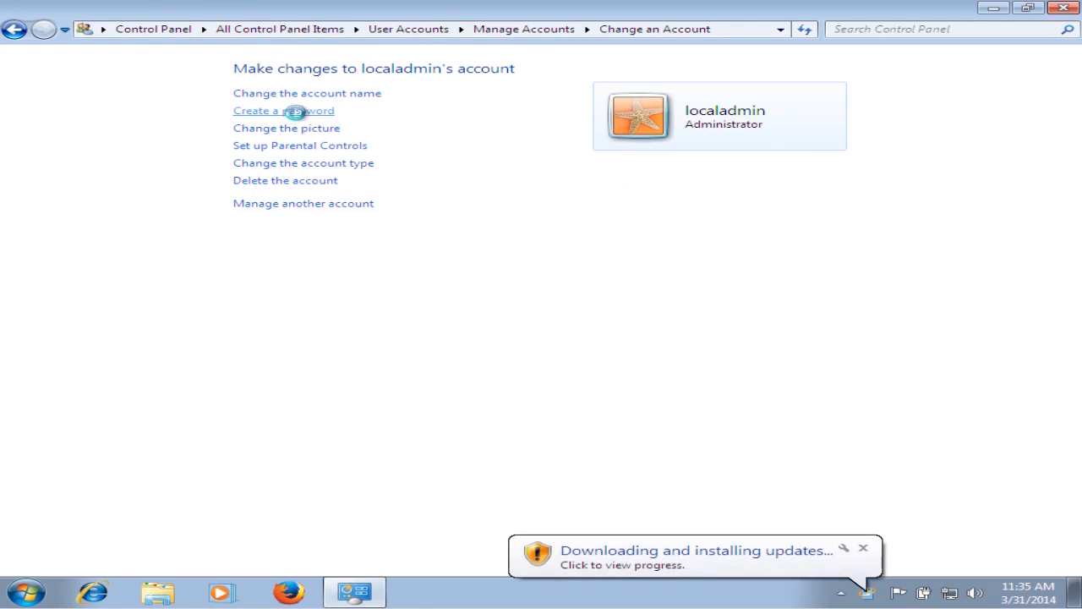
left_click(290, 110)
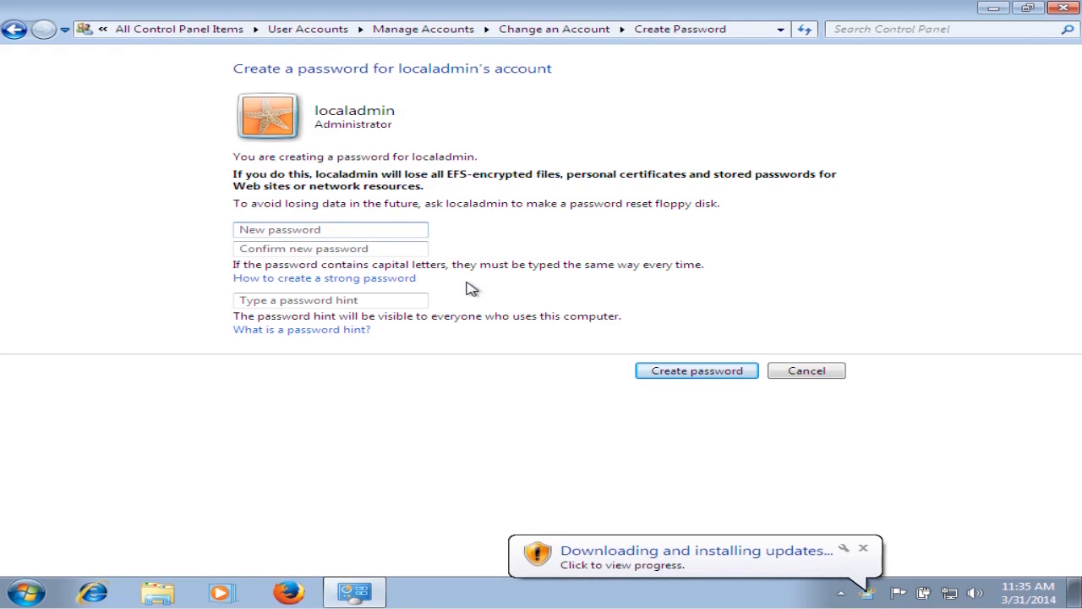
type("•••••••••")
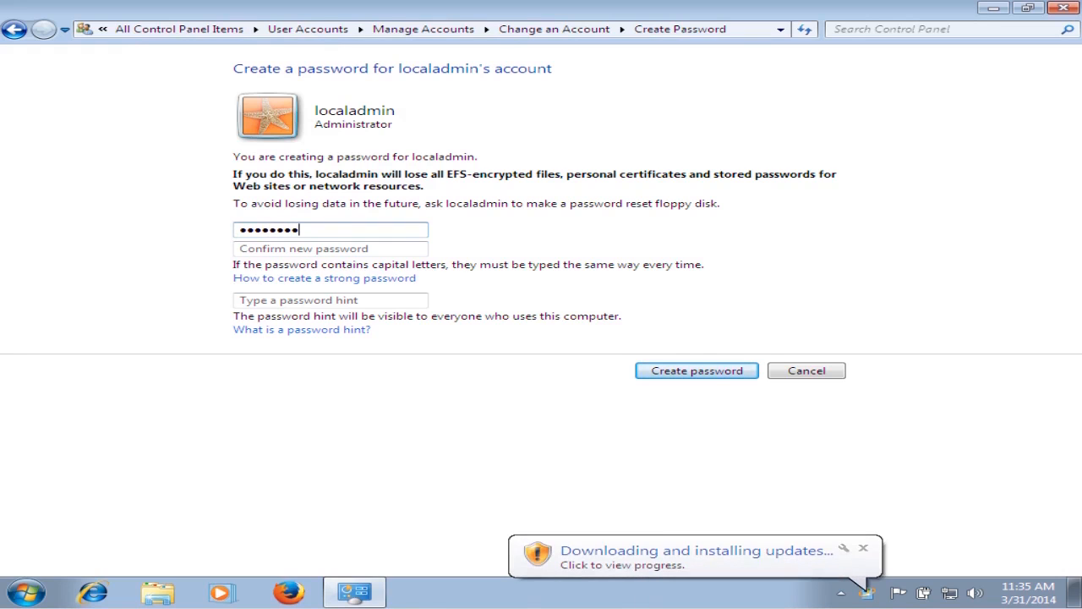
key("Tab")
type("••••")
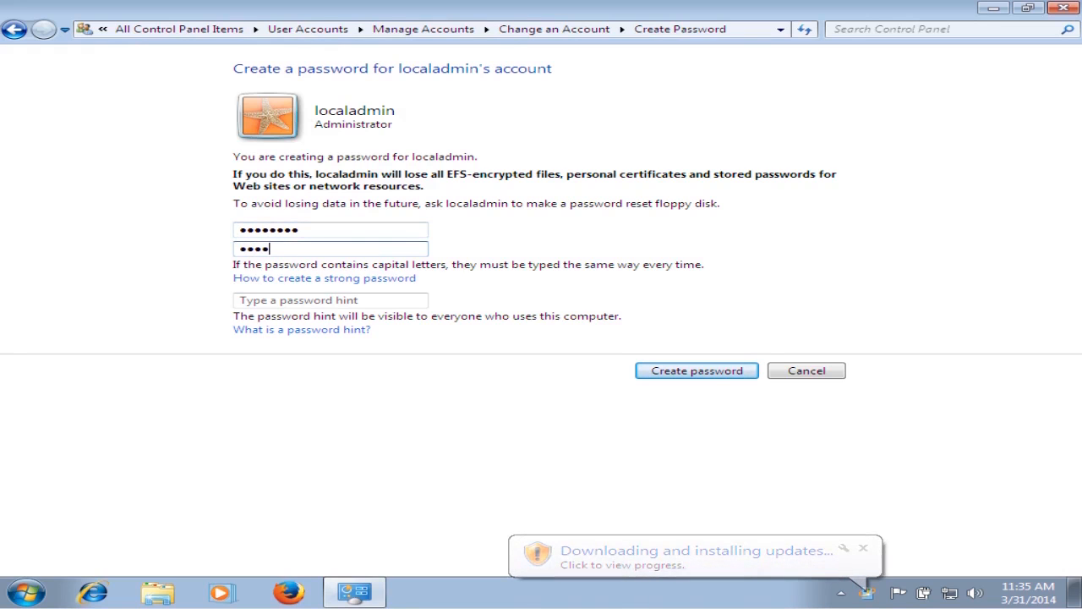
type("•••••")
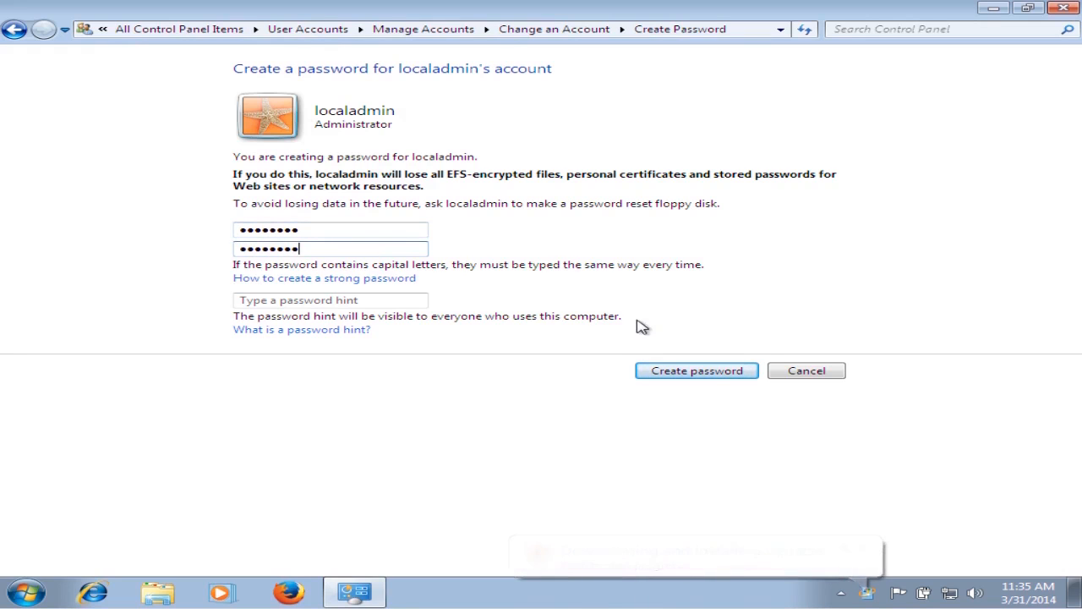
left_click(687, 372)
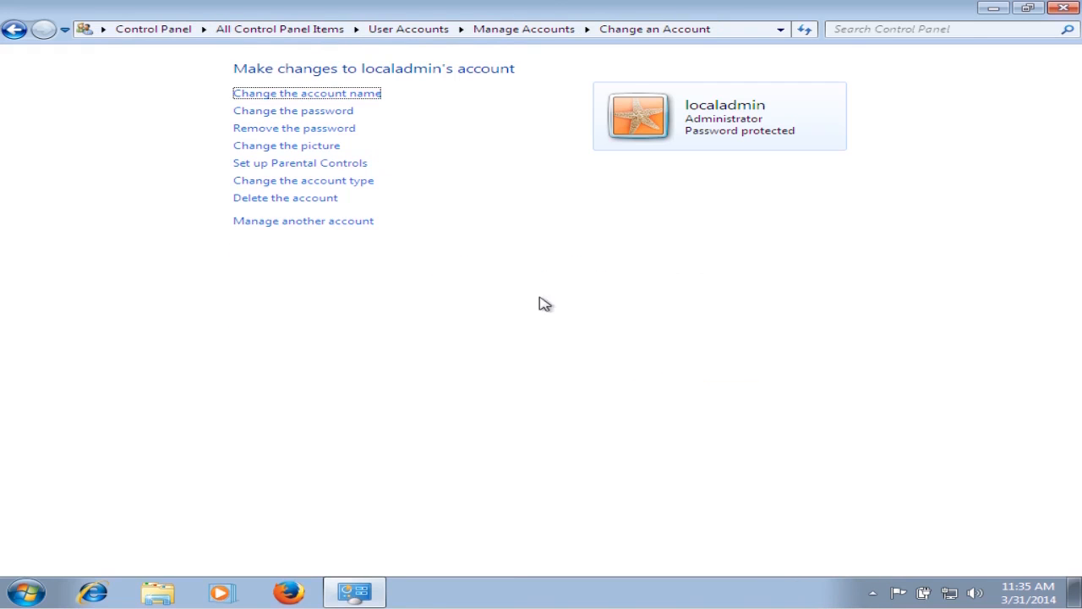
left_click(1052, 10)
left_click(12, 581)
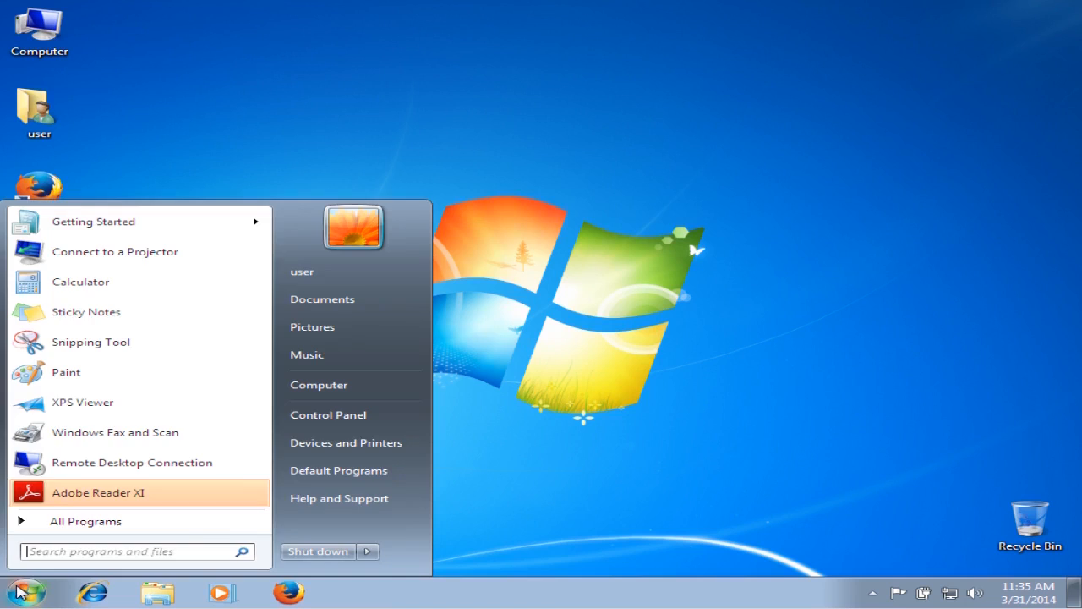
left_click(734, 443)
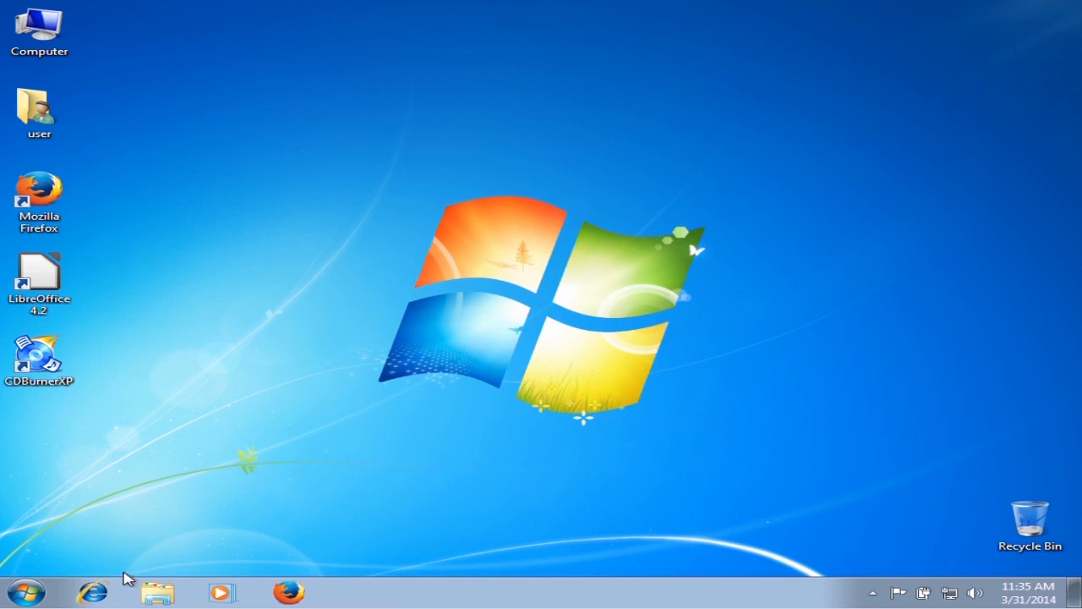
- Unpin Windows Media Player from the taskbar
right_click(223, 595)
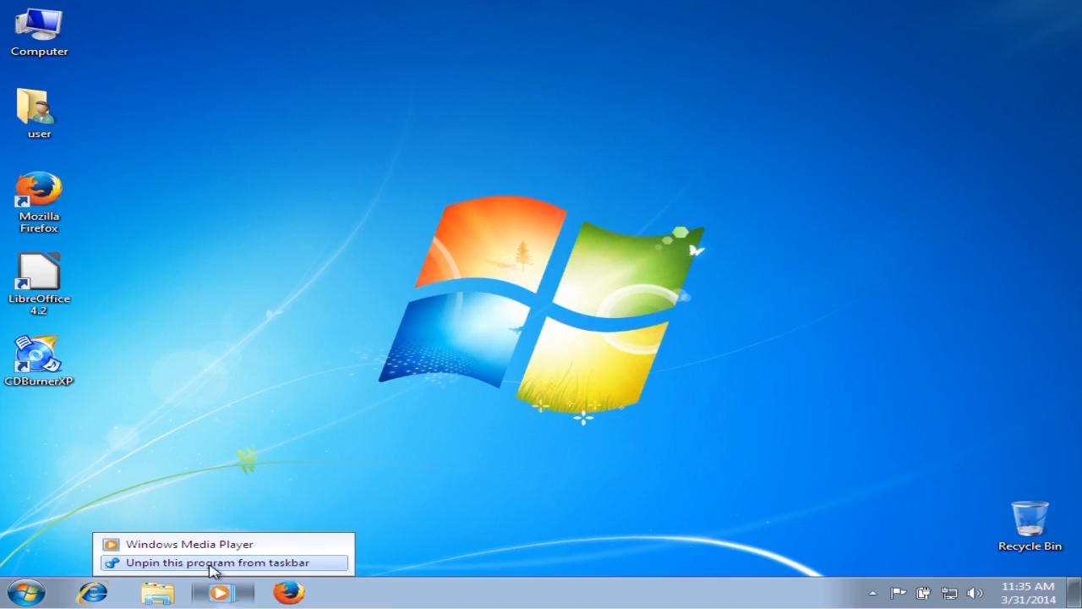
left_click(203, 560)
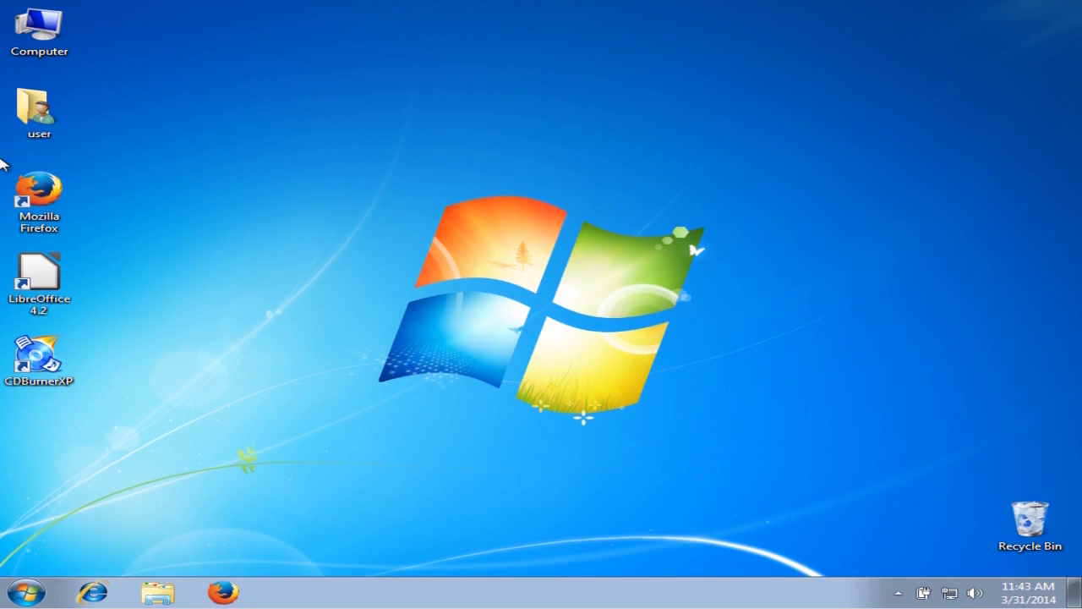
- Create a desktop shortcut for the Calculator program found under Accessories
left_click(32, 596)
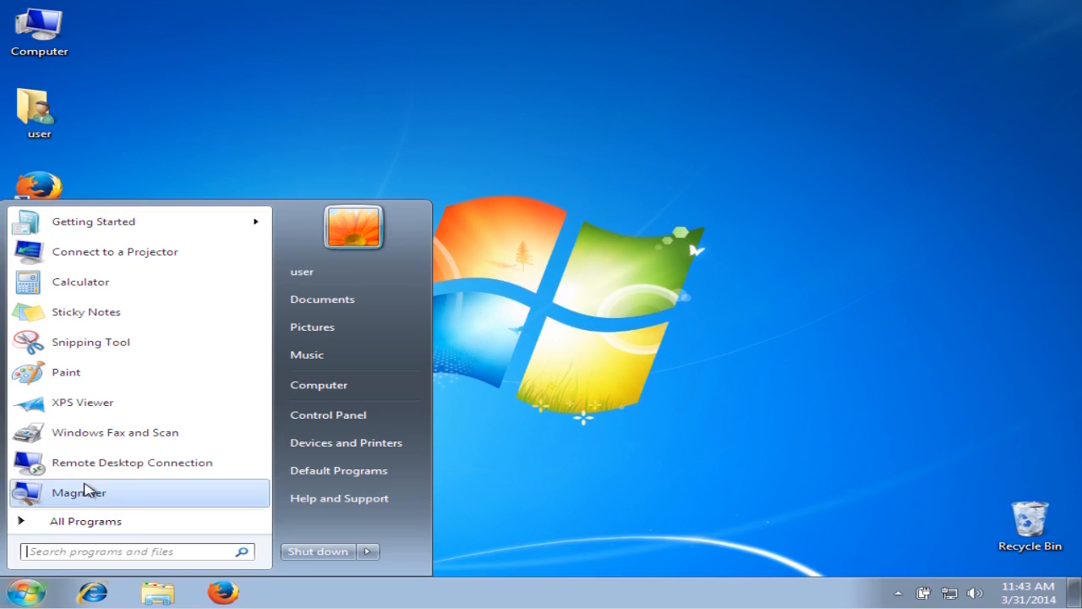
left_click(85, 521)
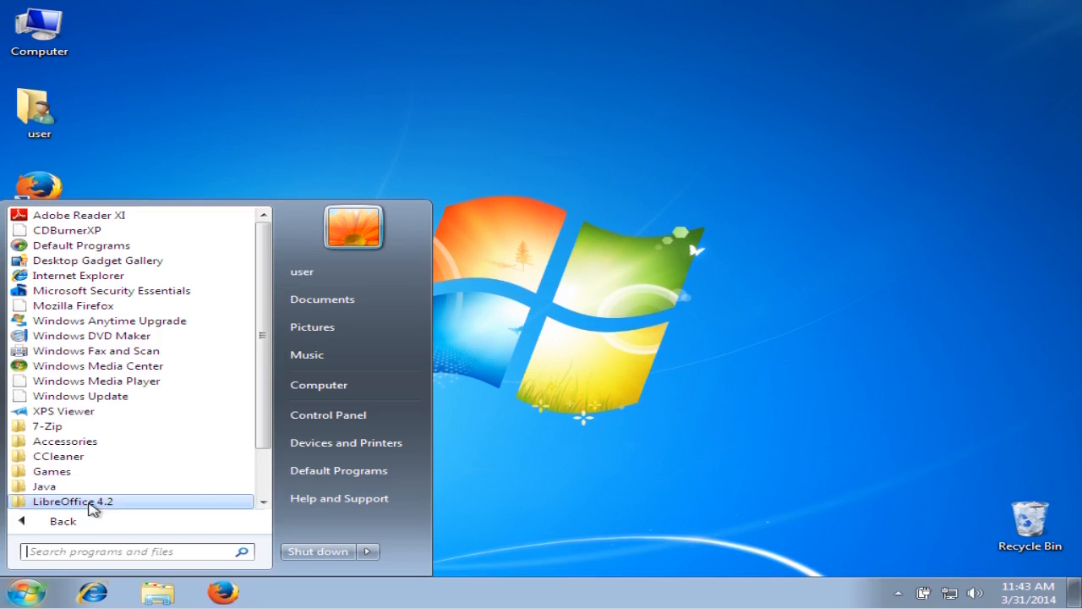
left_click(73, 441)
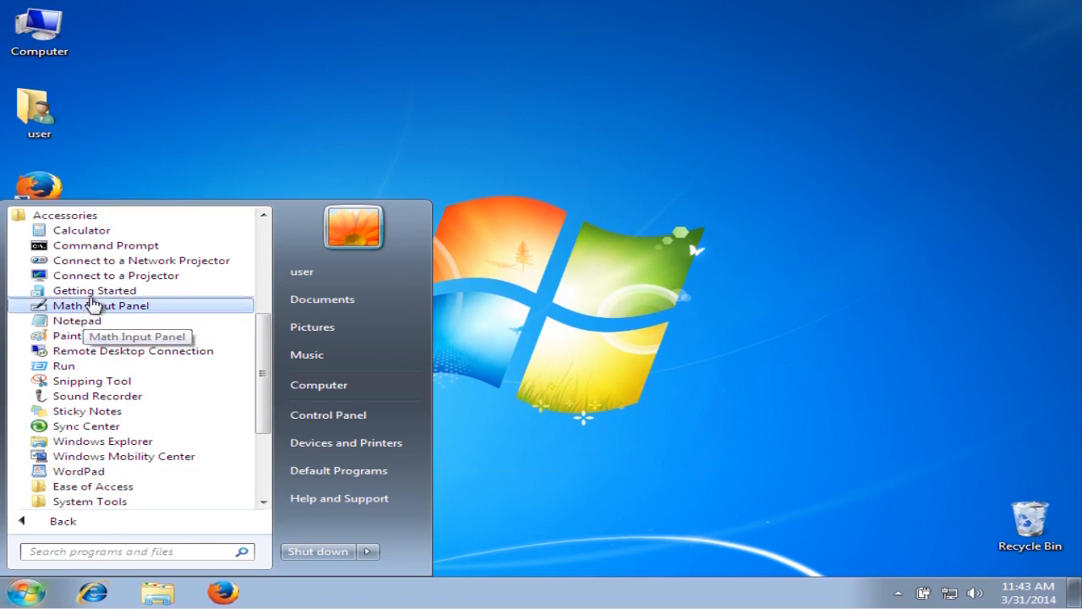
right_click(108, 235)
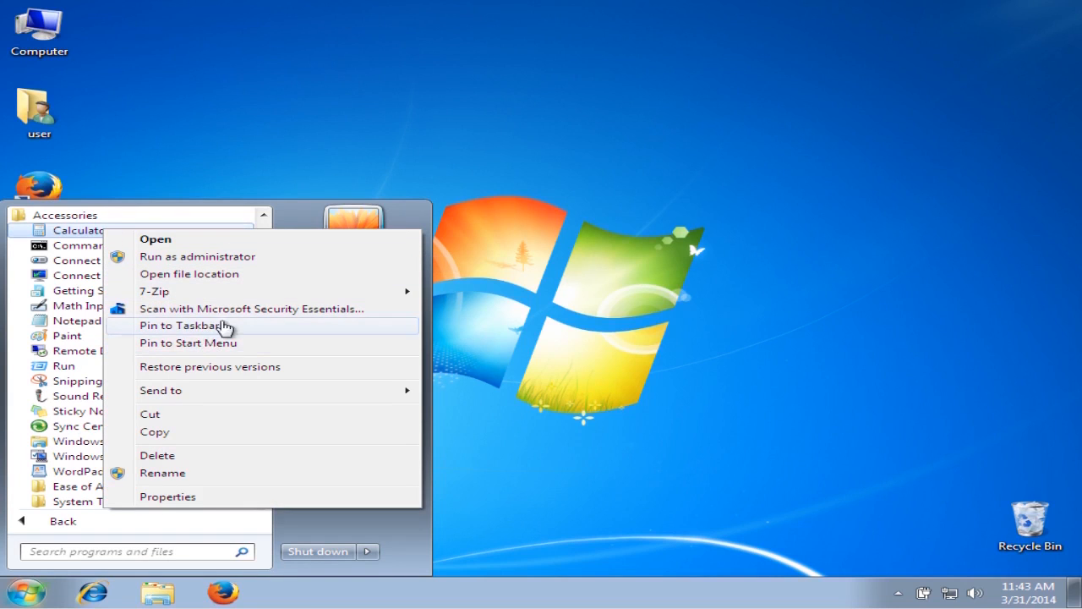
mouse_move(244, 399)
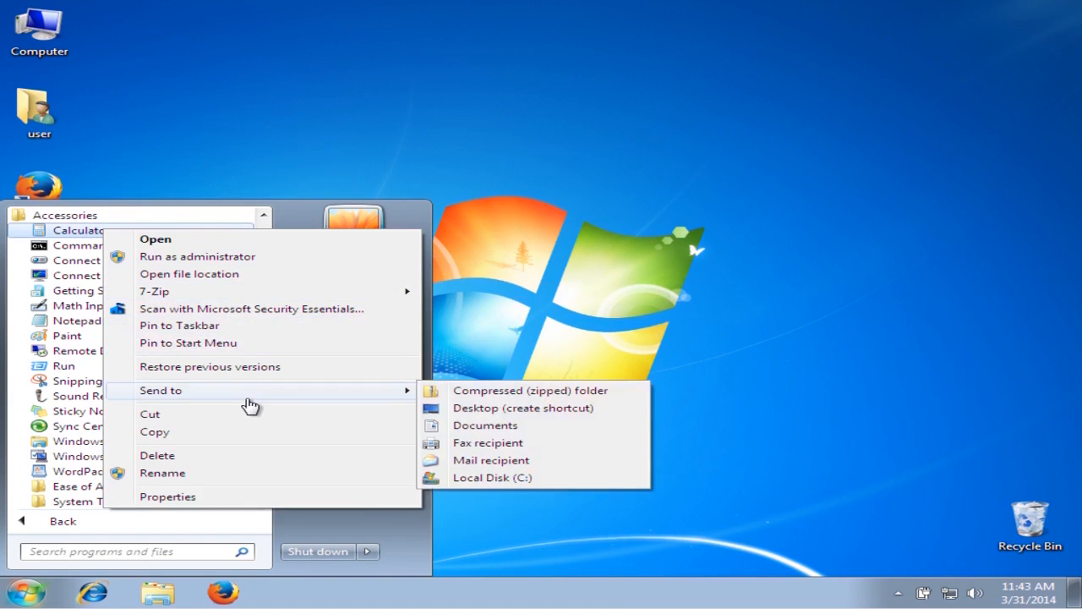
left_click(454, 410)
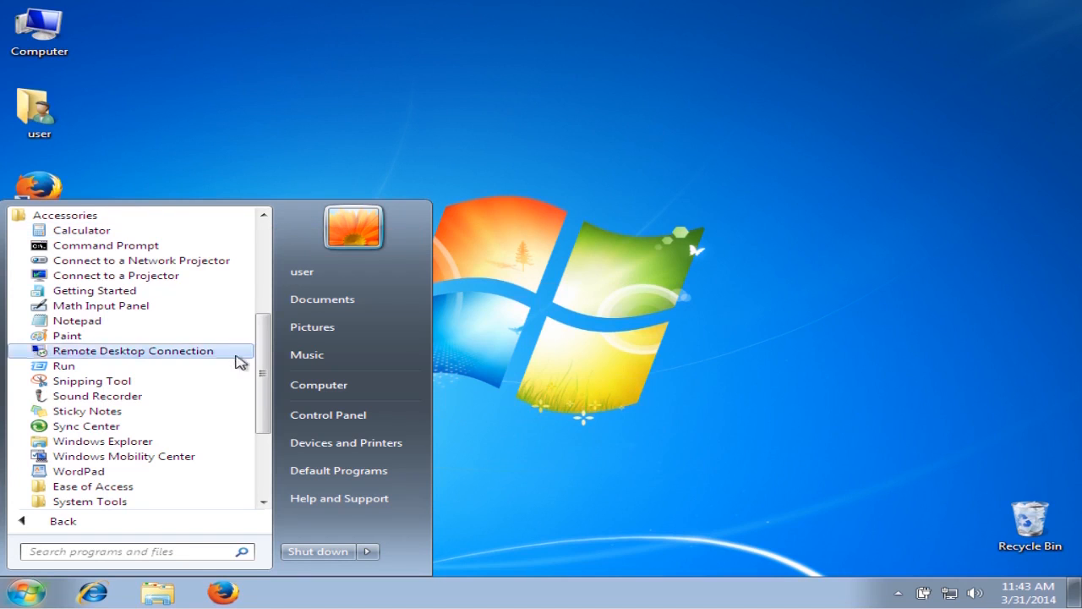
- Create a desktop shortcut for Notepad from Accessories and pin the program to the taskbar
right_click(140, 322)
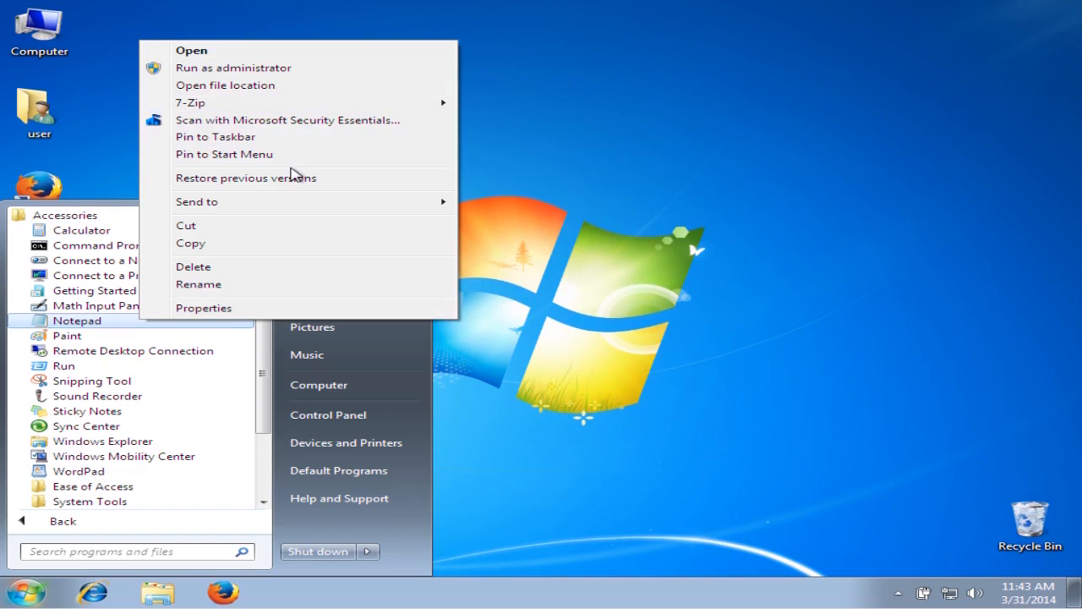
mouse_move(416, 203)
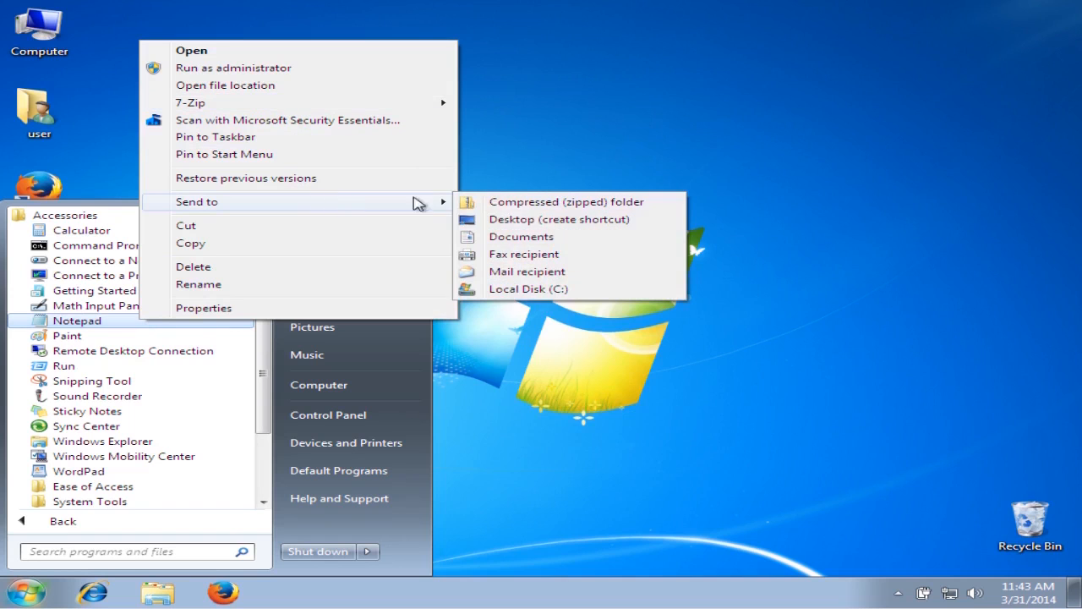
left_click(513, 220)
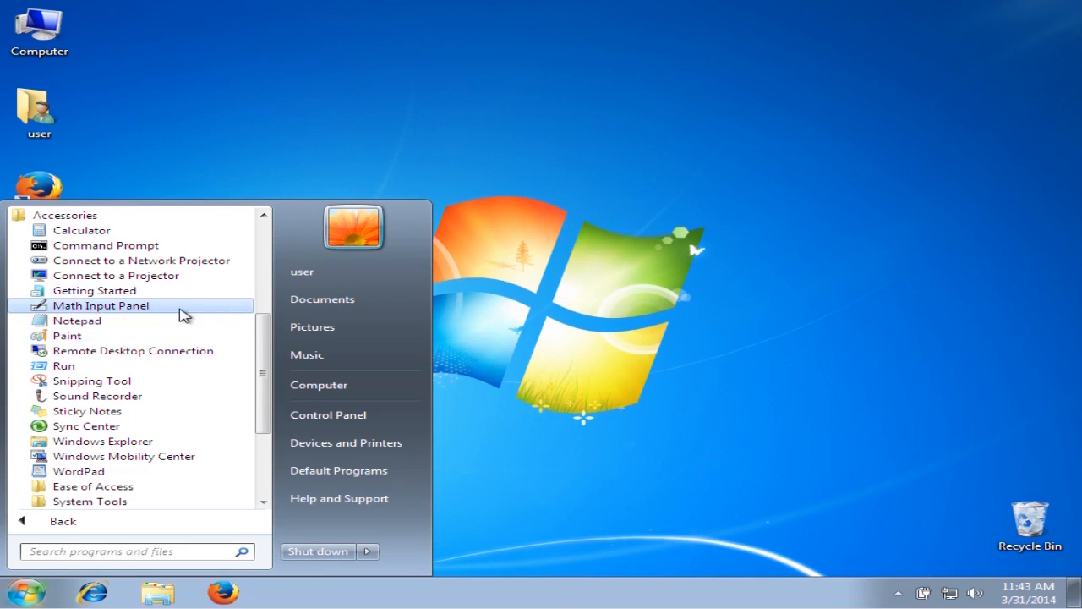
right_click(93, 326)
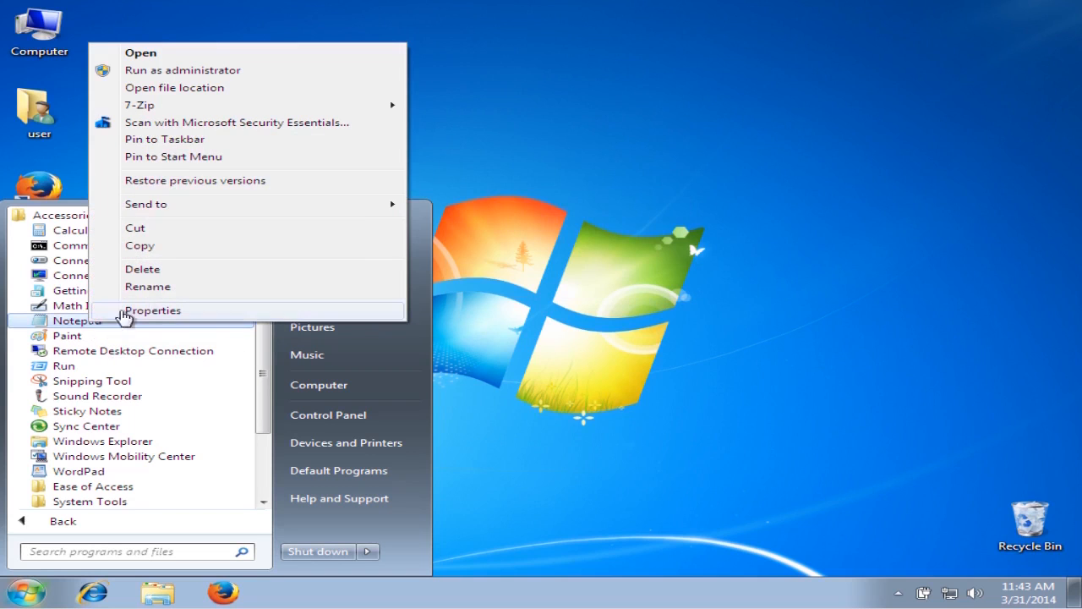
left_click(166, 144)
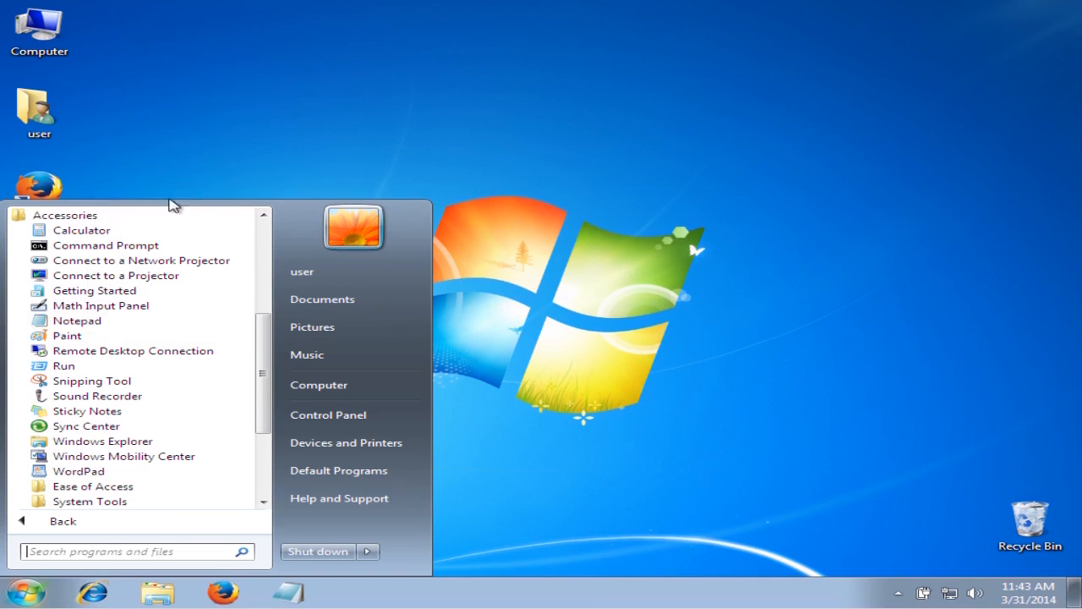
- Unpin Internet Explorer from the taskbar and move Firefox ahead of Windows Explorer as the first pinned program
right_click(94, 598)
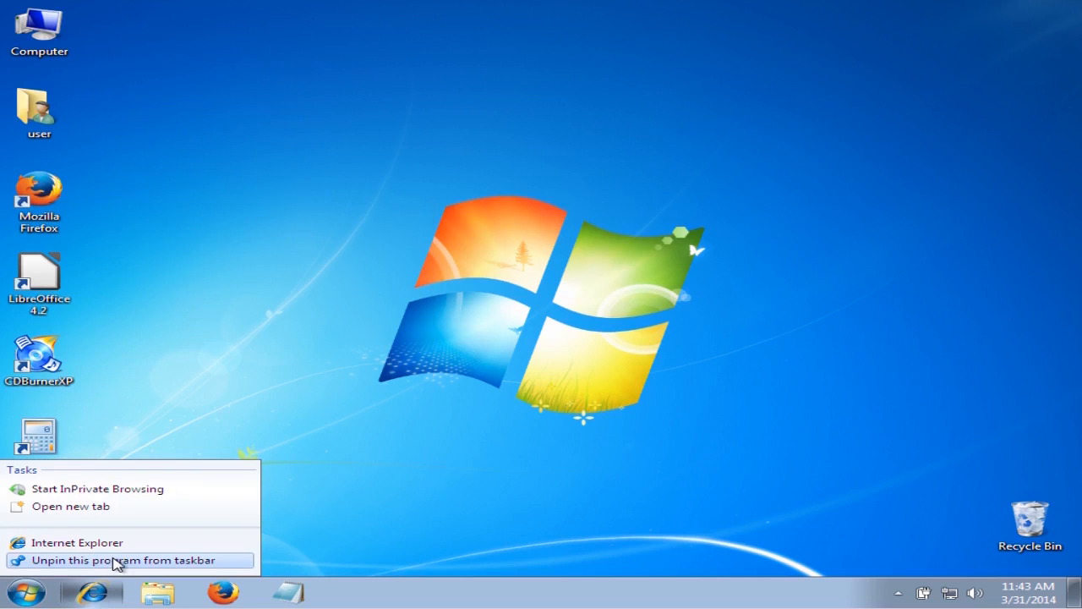
left_click(117, 559)
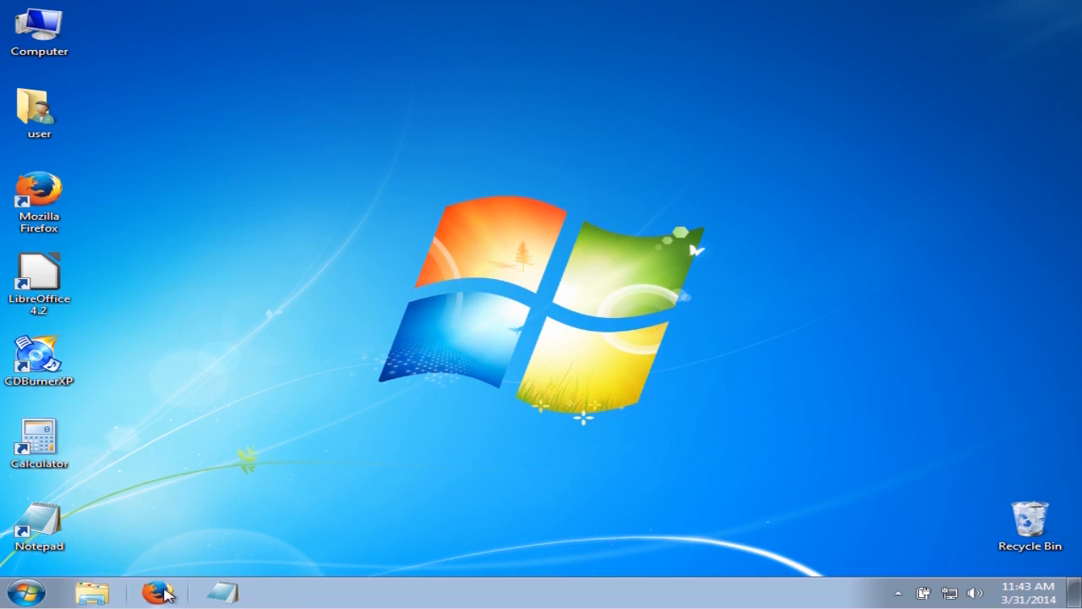
left_click_drag(166, 595, 93, 594)
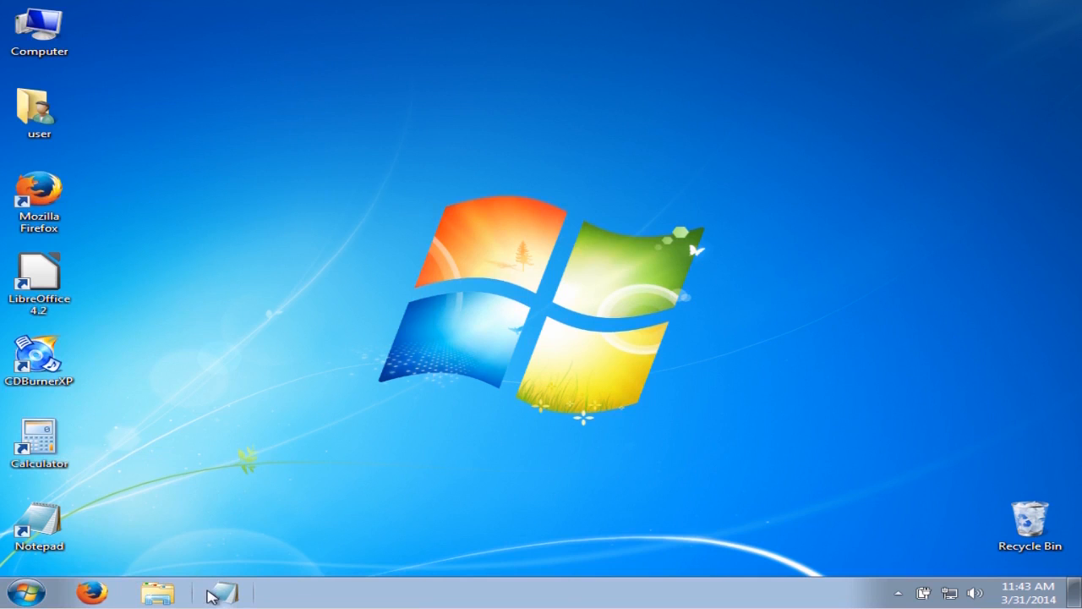
- Pin LibreOffice Writer to the taskbar and move it between Firefox and Windows Explorer
left_click(25, 593)
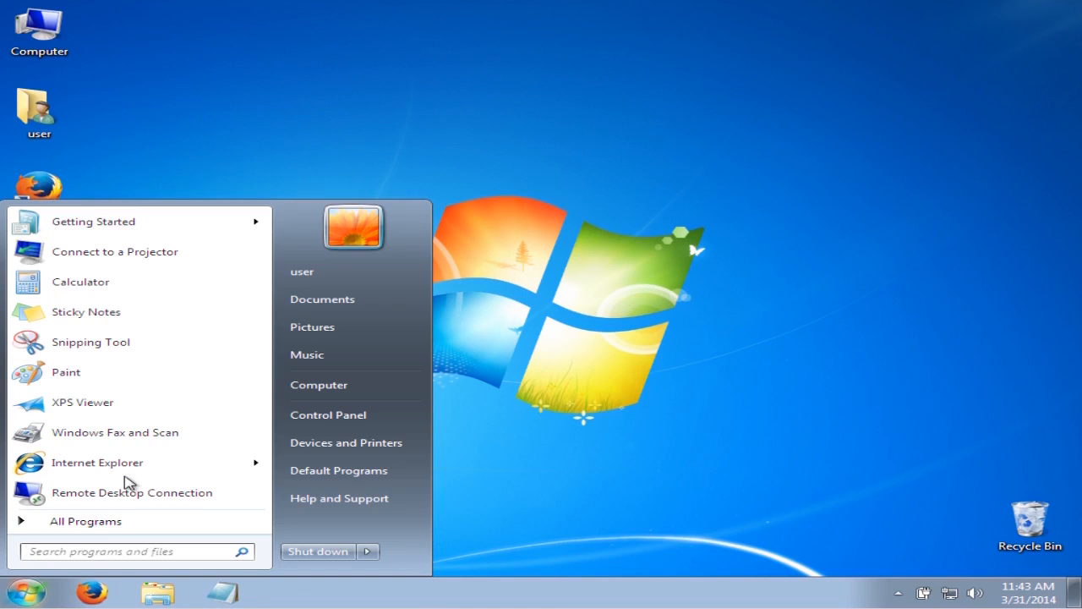
left_click(110, 522)
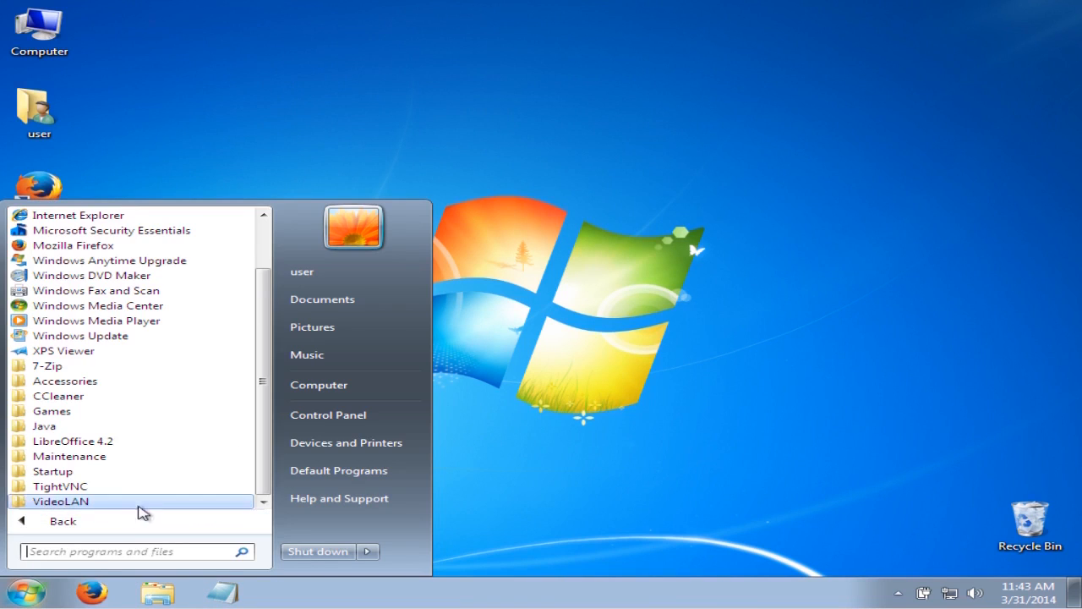
left_click(114, 442)
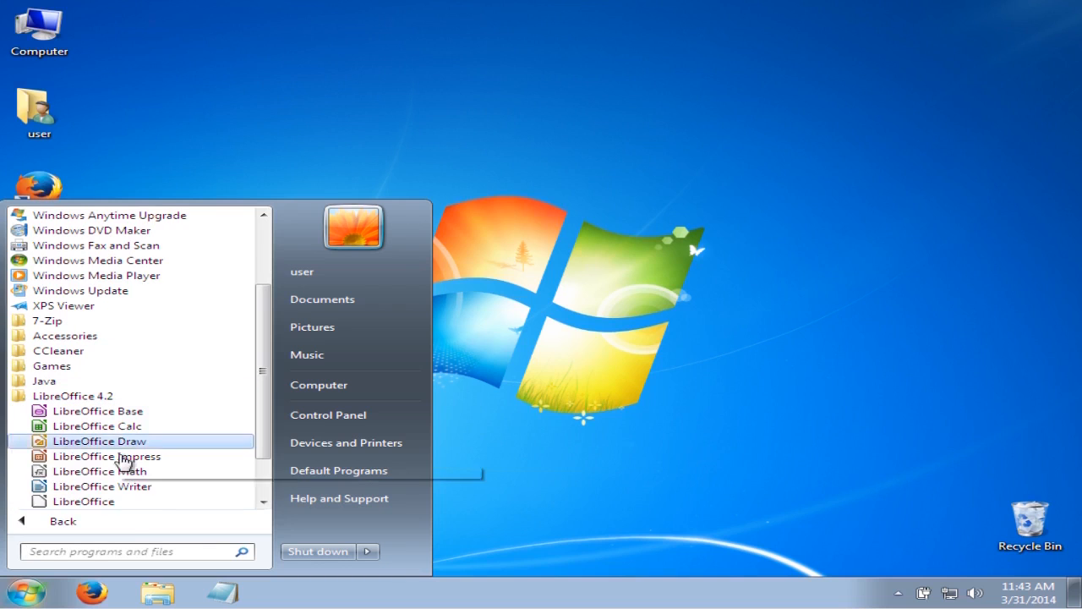
right_click(165, 487)
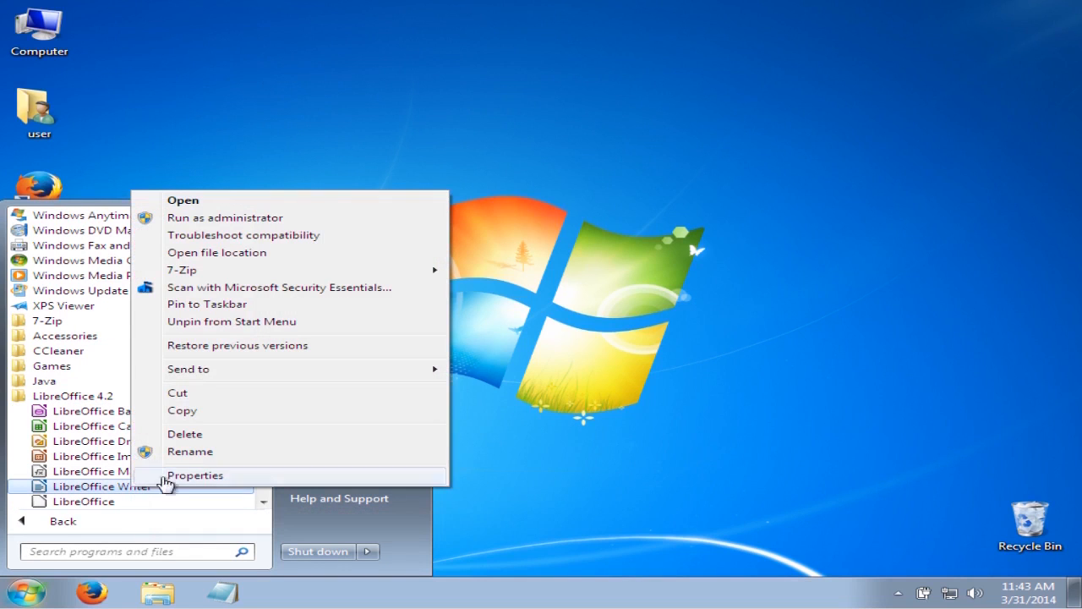
left_click(249, 306)
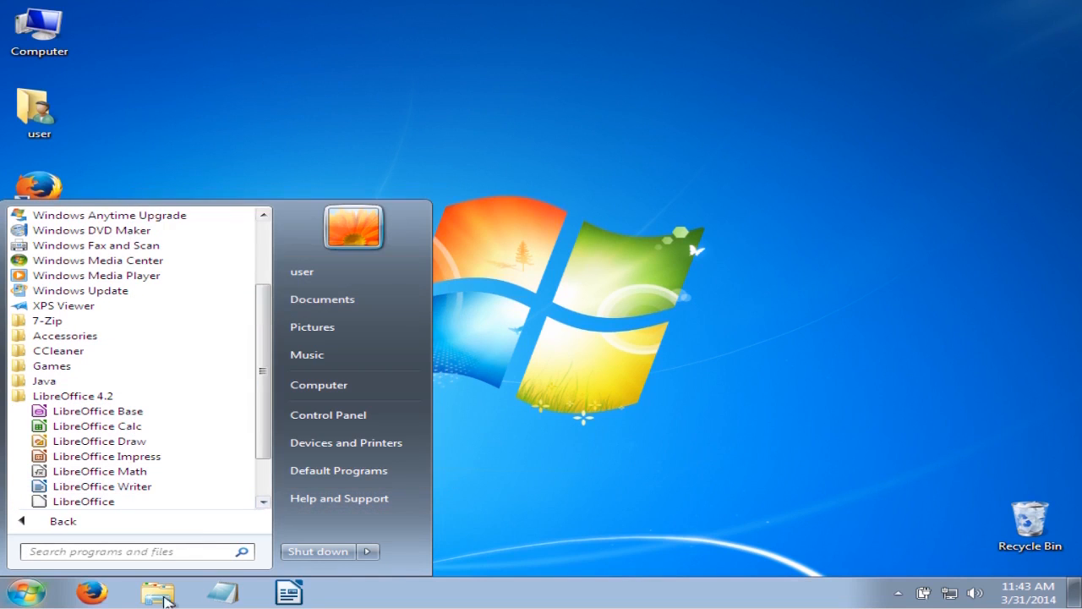
left_click(296, 595)
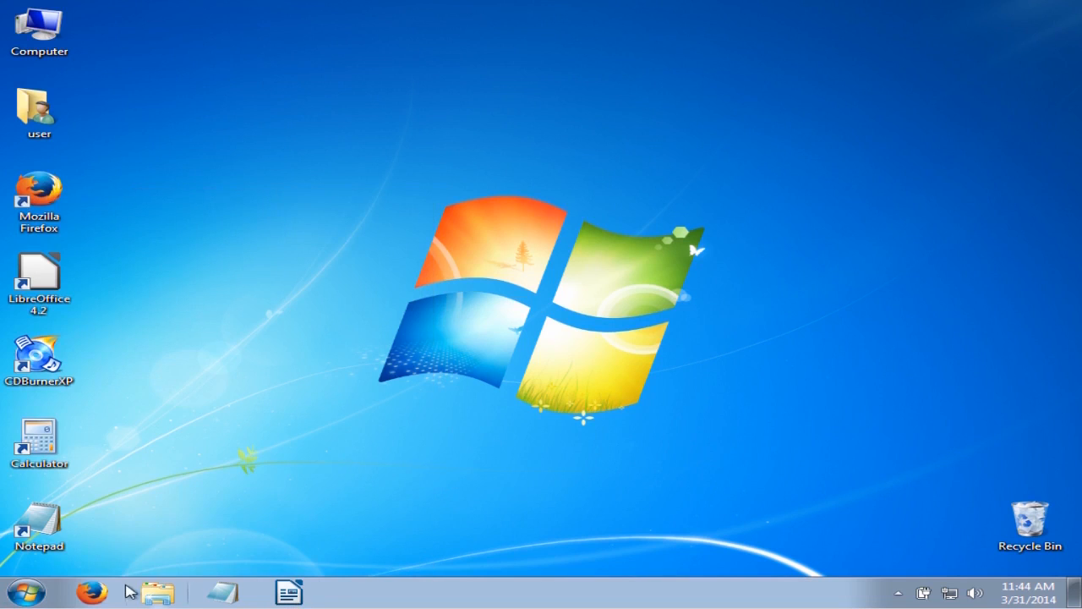
left_click_drag(276, 596, 157, 594)
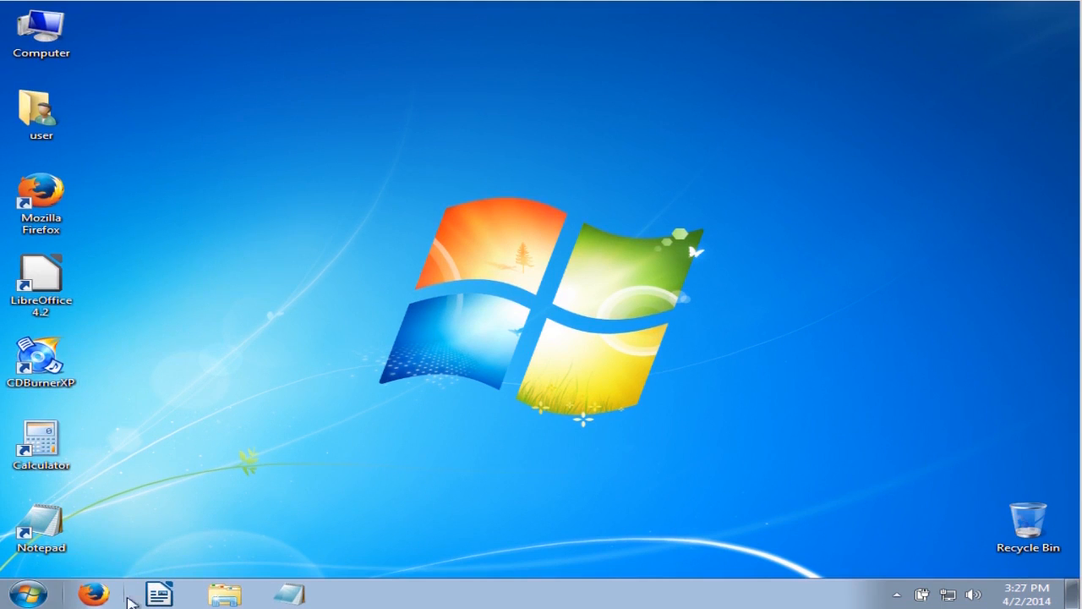
- Browse in Windows Explorer to the Downloads folder of the "user" profile under Users on Local Disk (C:)
left_click(224, 595)
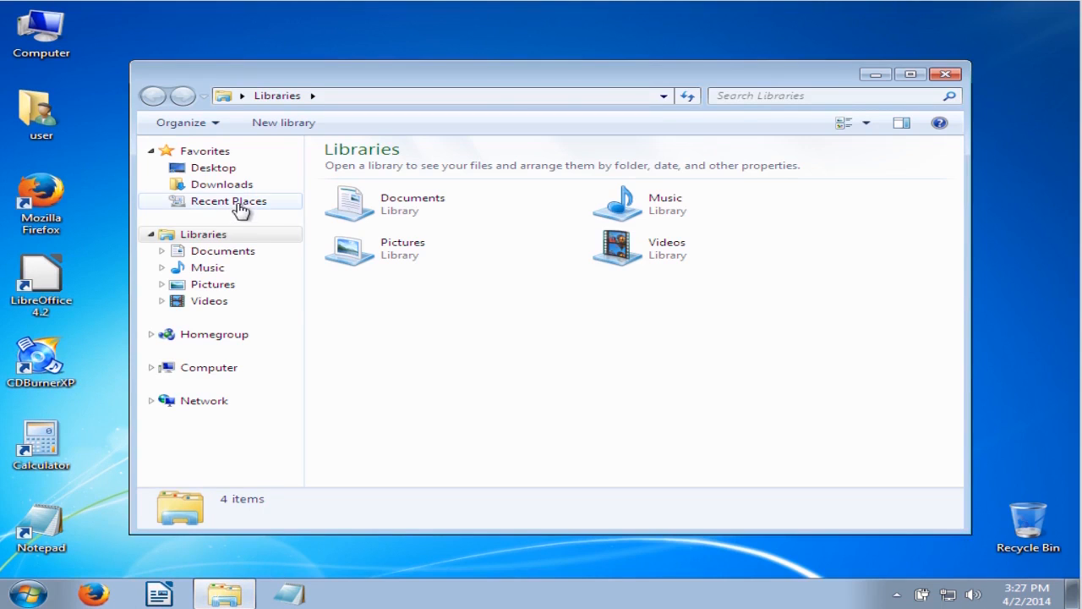
left_click(196, 371)
left_click(372, 189)
double_click(372, 189)
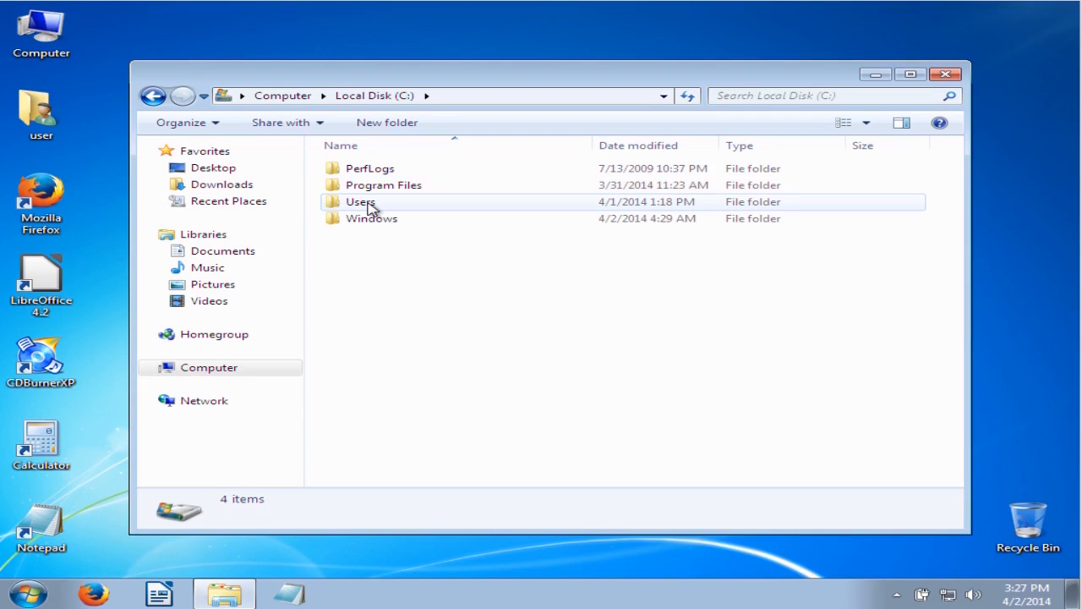
mouse_move(377, 205)
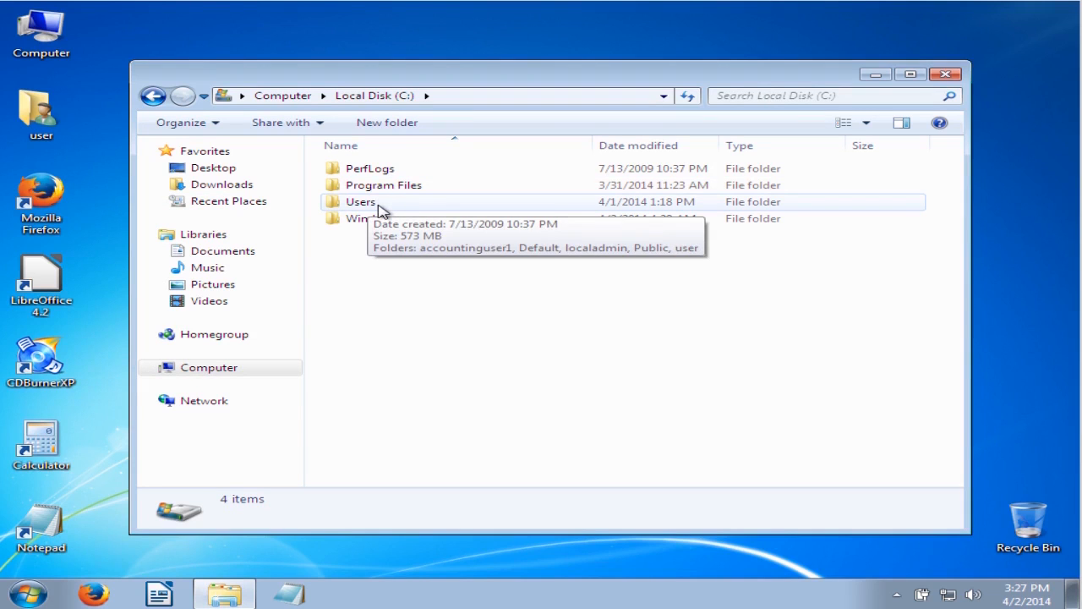
double_click(378, 207)
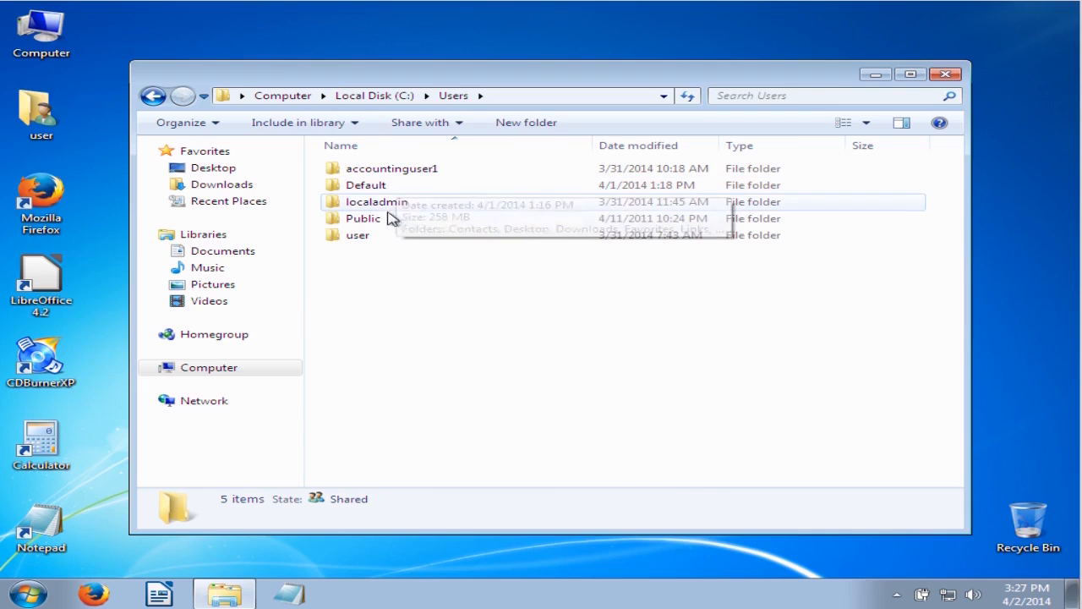
double_click(370, 238)
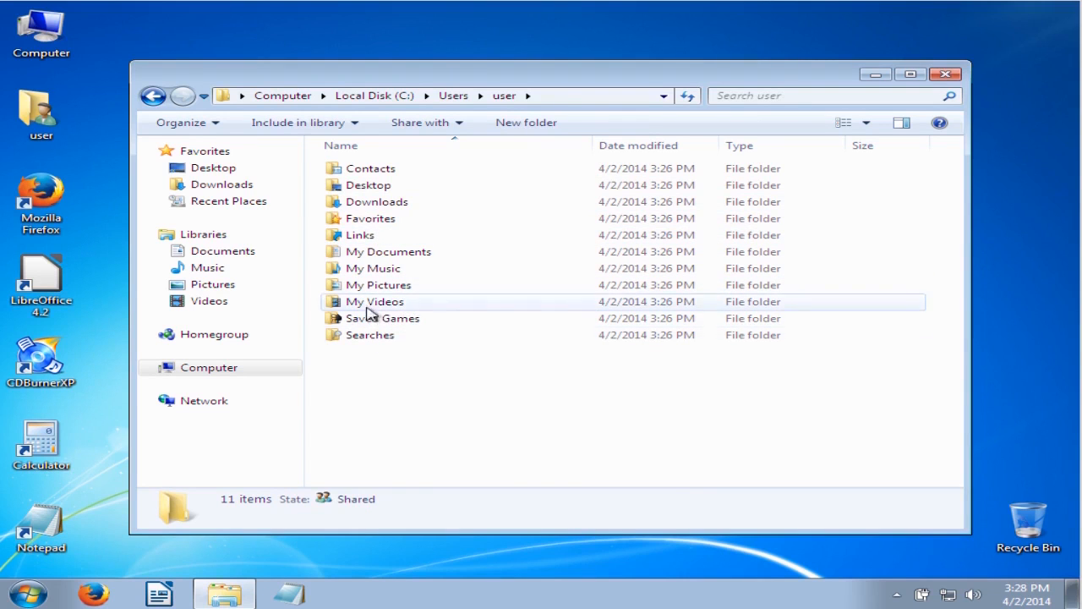
left_click(360, 203)
double_click(359, 203)
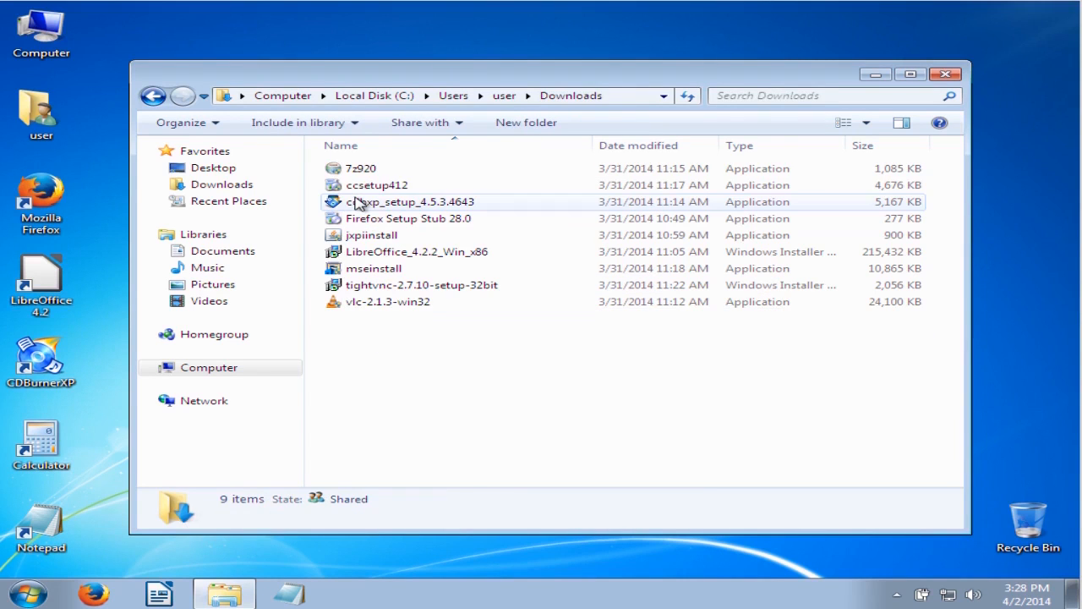
- Permanently delete all the installer files in the Downloads folder, bypassing the Recycle Bin, and close the window
left_click_drag(318, 160, 795, 359)
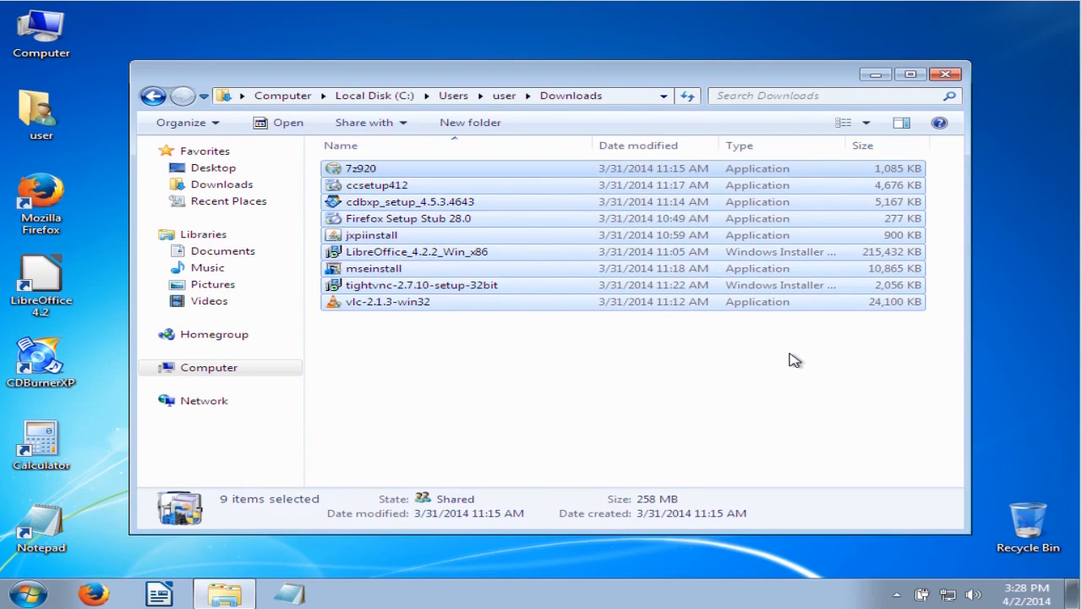
key("shift+Delete")
key("Return")
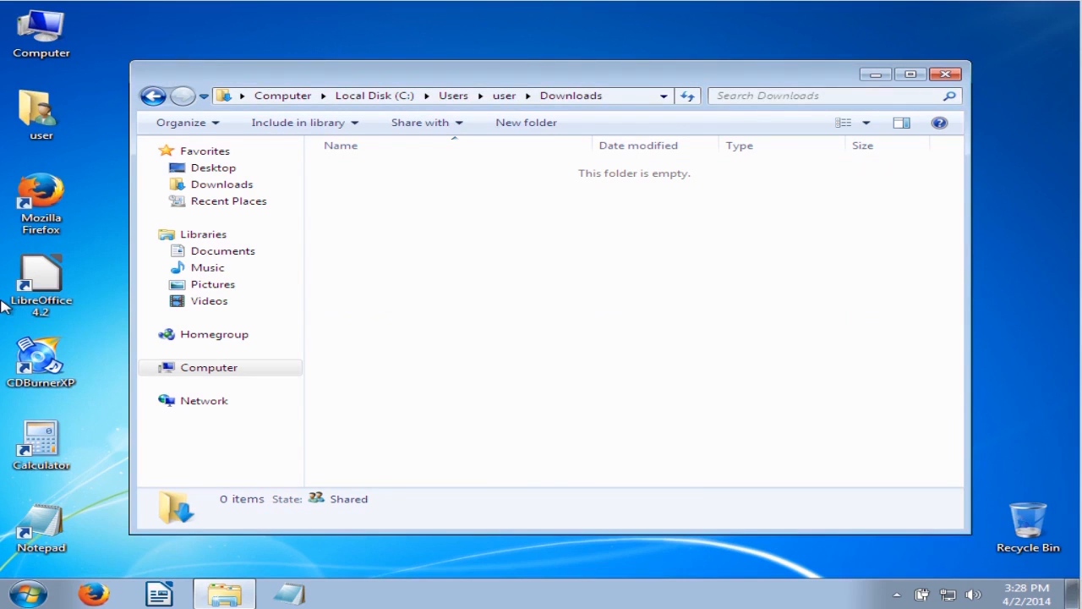
left_click(947, 75)
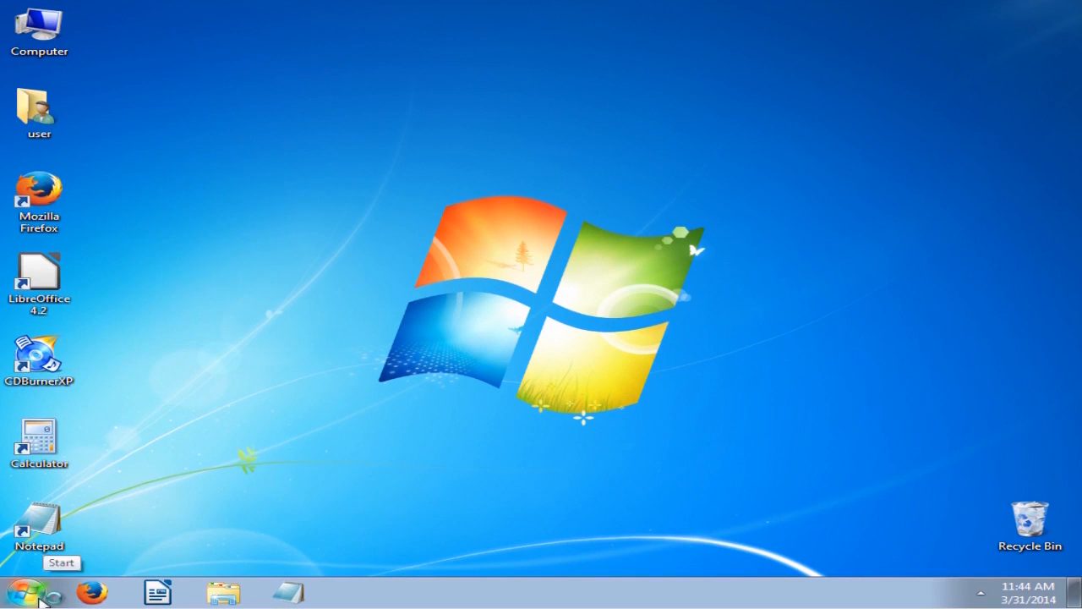
- Run the CCleaner cleaner with its default selections, allow the permanent file deletion, and close the program
left_click(25, 592)
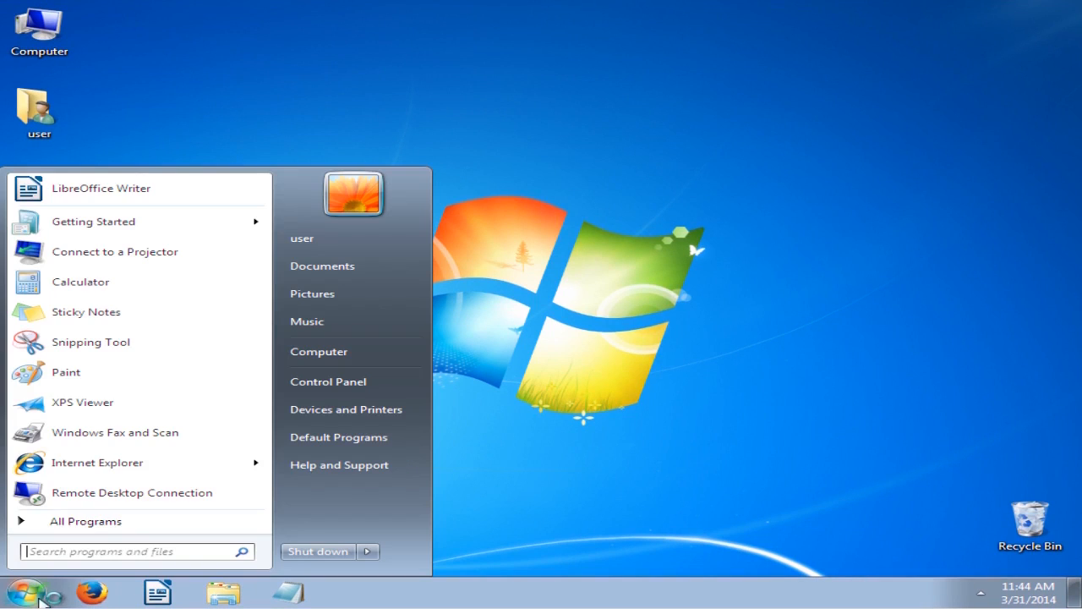
left_click(87, 520)
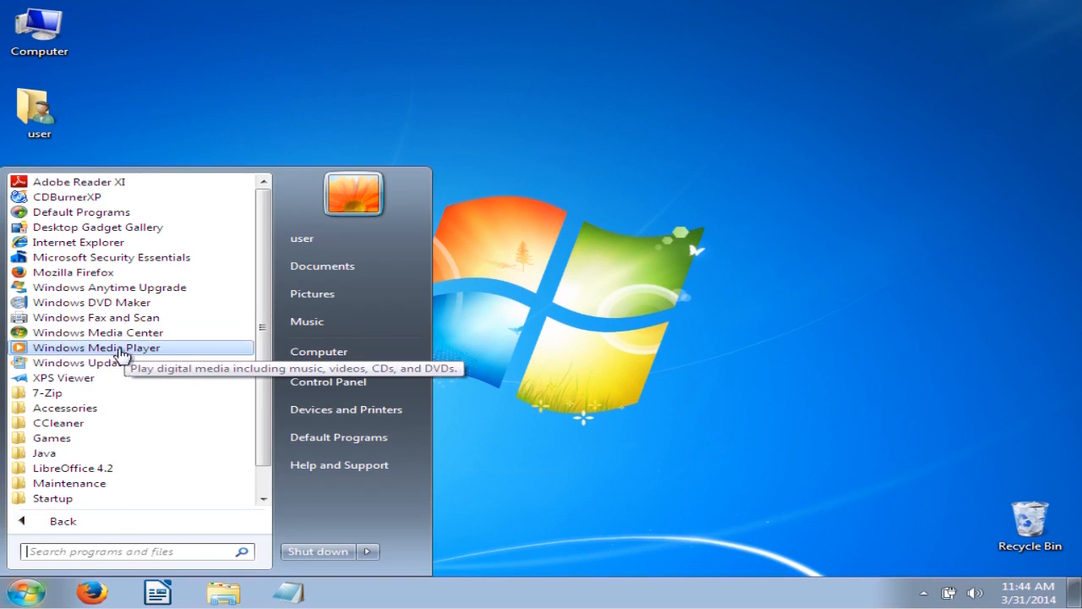
left_click(76, 423)
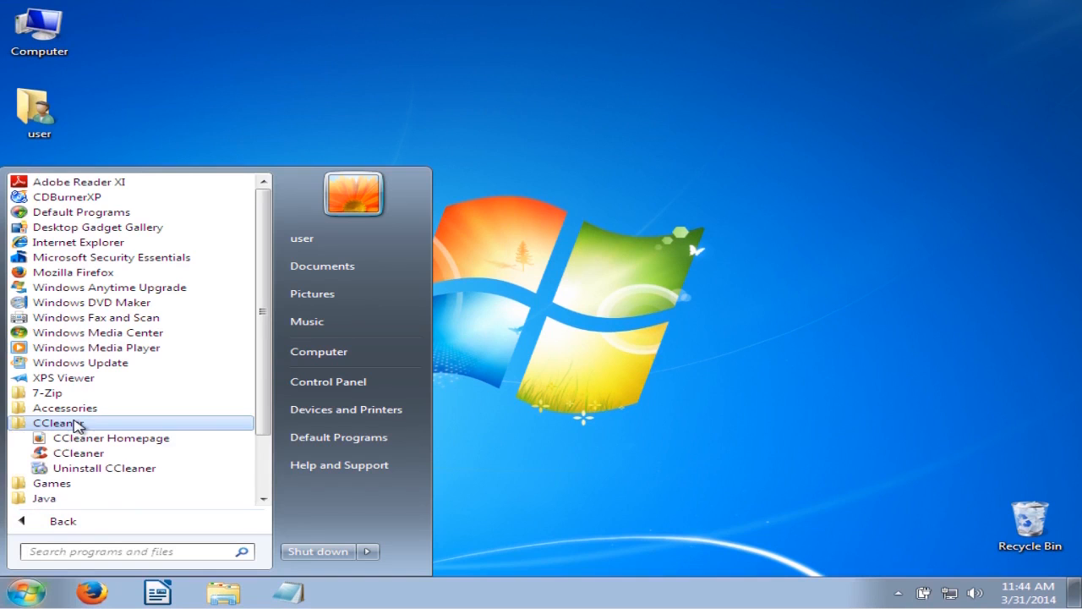
left_click(80, 452)
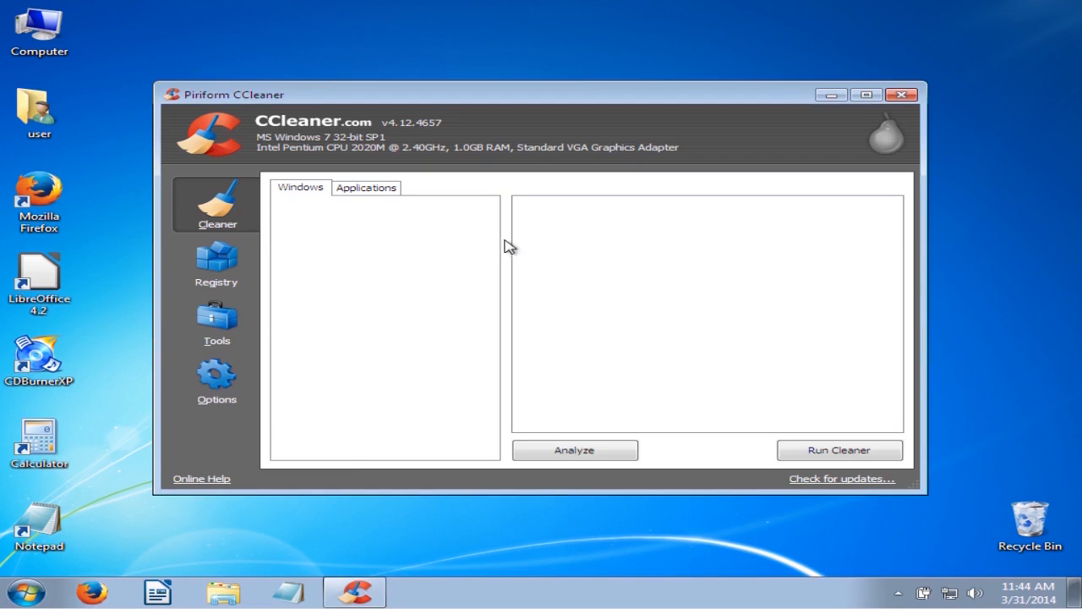
left_click(826, 451)
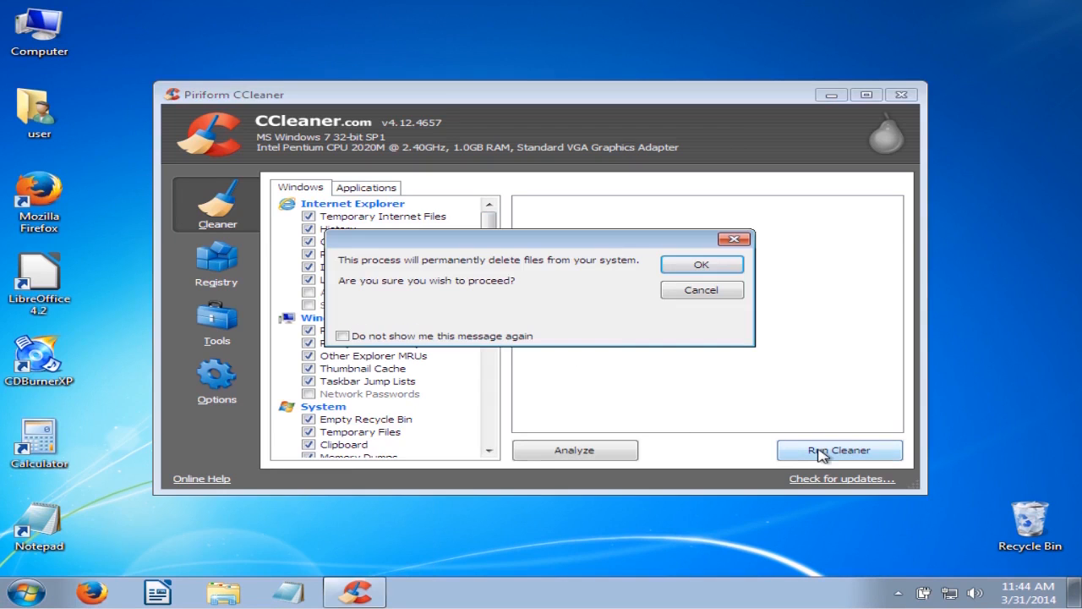
left_click(694, 267)
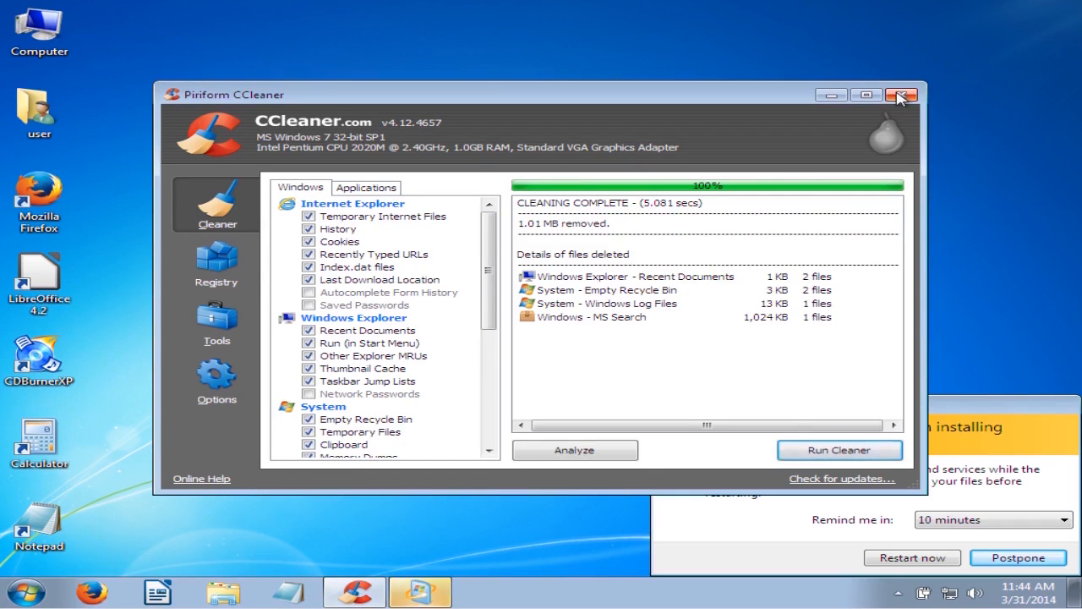
left_click(901, 94)
- Postpone the Windows Update restart with a reminder in 4 hours
left_click(945, 522)
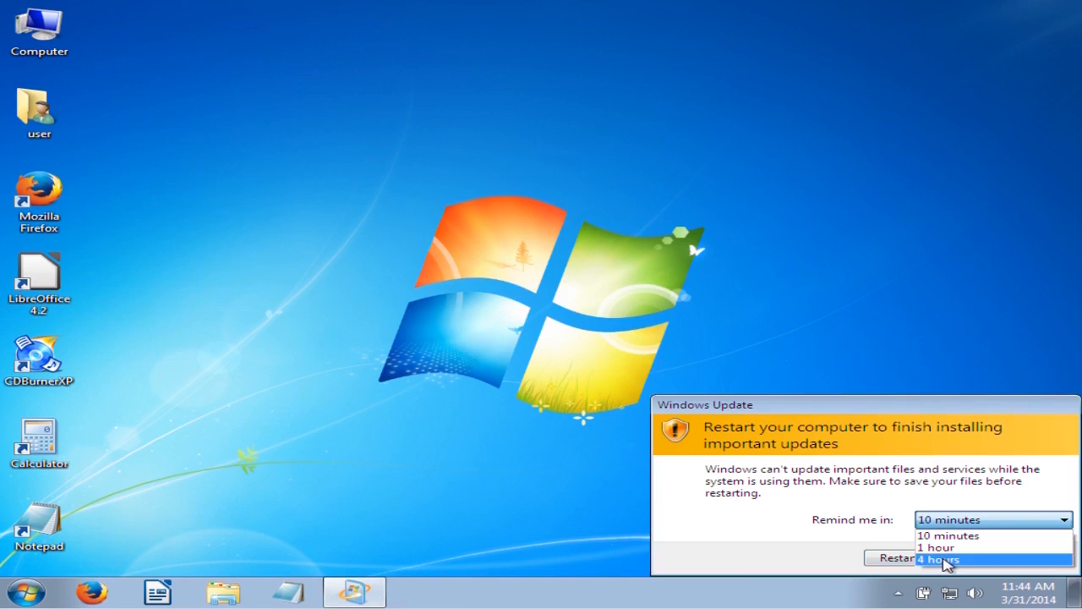
left_click(947, 560)
left_click(1017, 558)
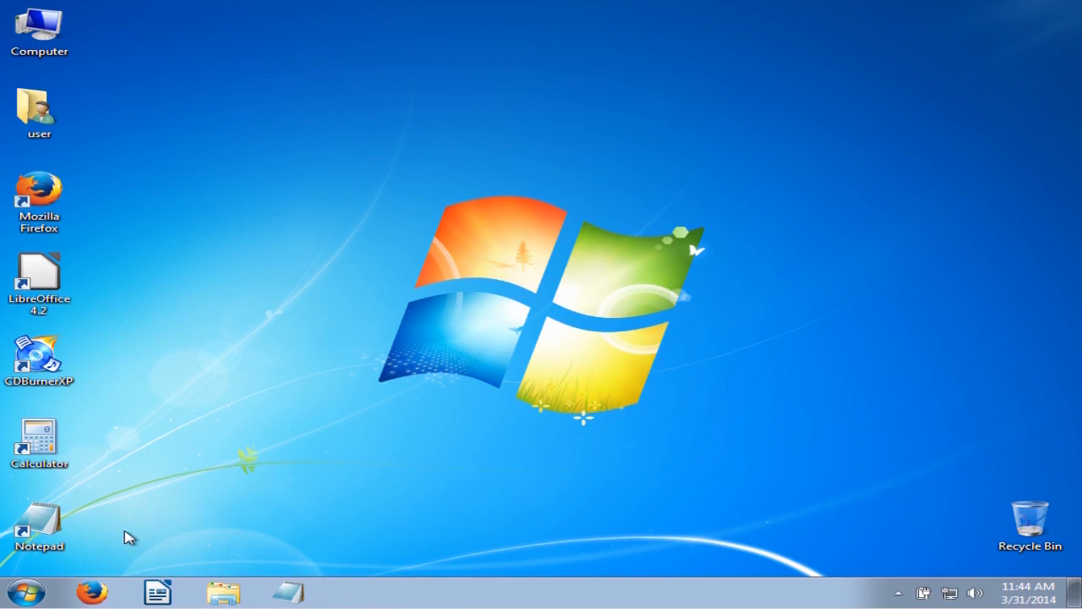
- Log off the current account and log on as localadmin with the account password
left_click(25, 592)
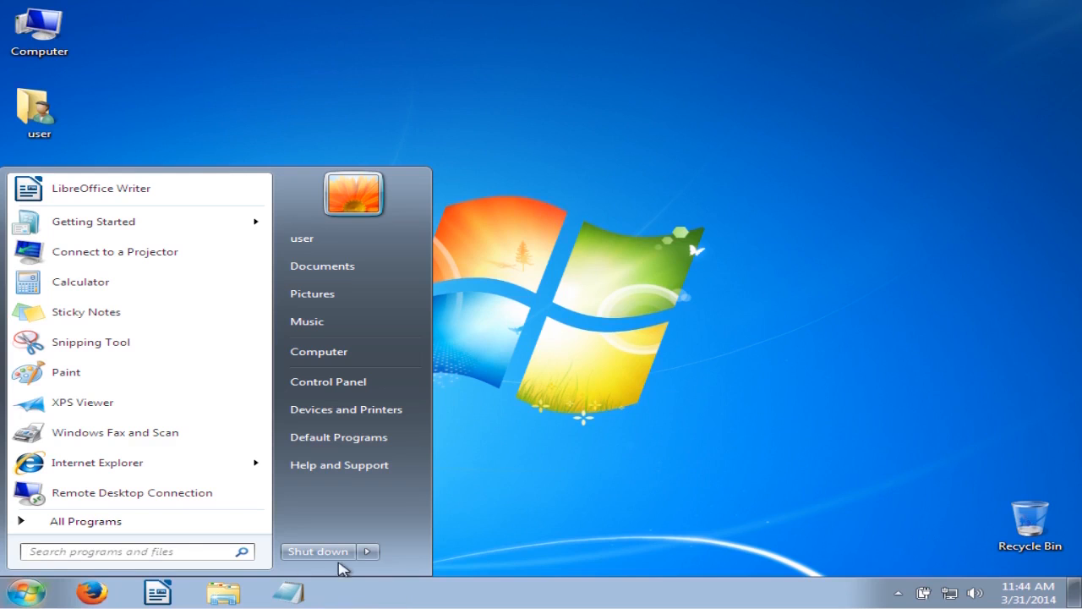
left_click(367, 552)
left_click(411, 529)
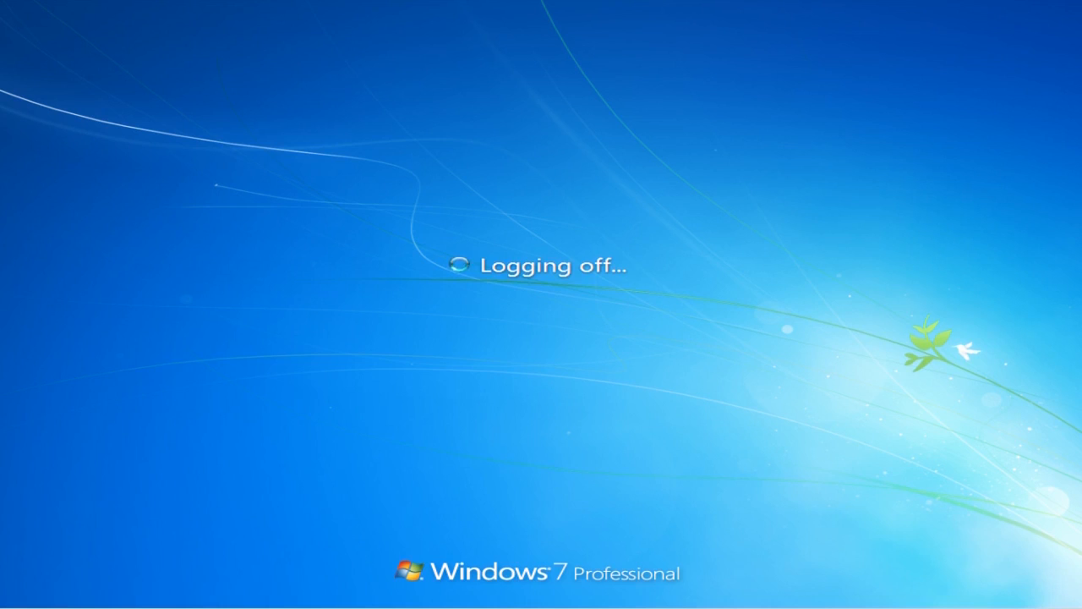
left_click(439, 370)
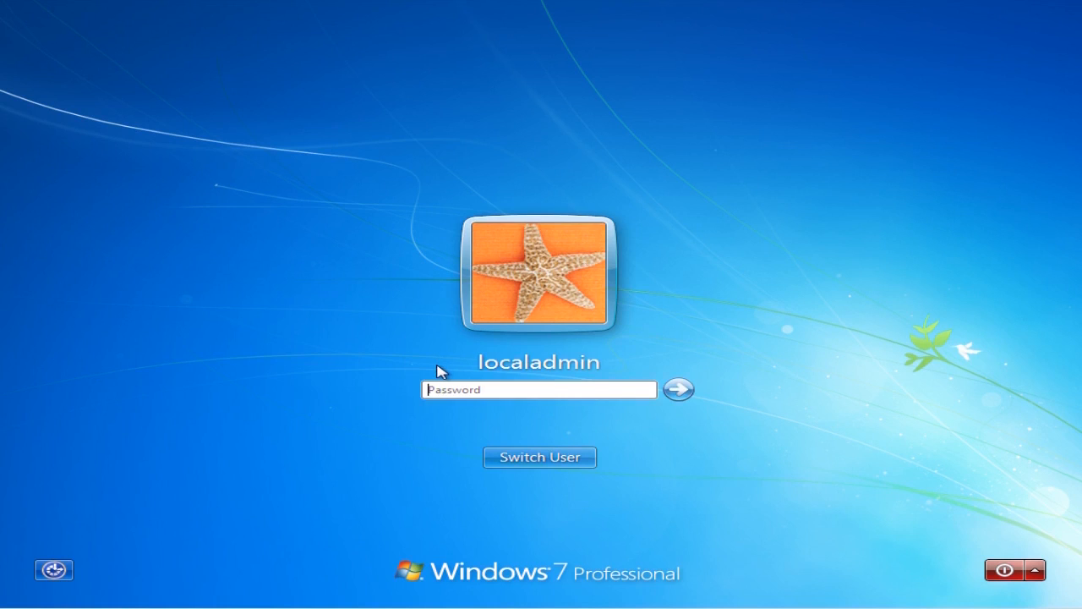
type("••")
key("Return")
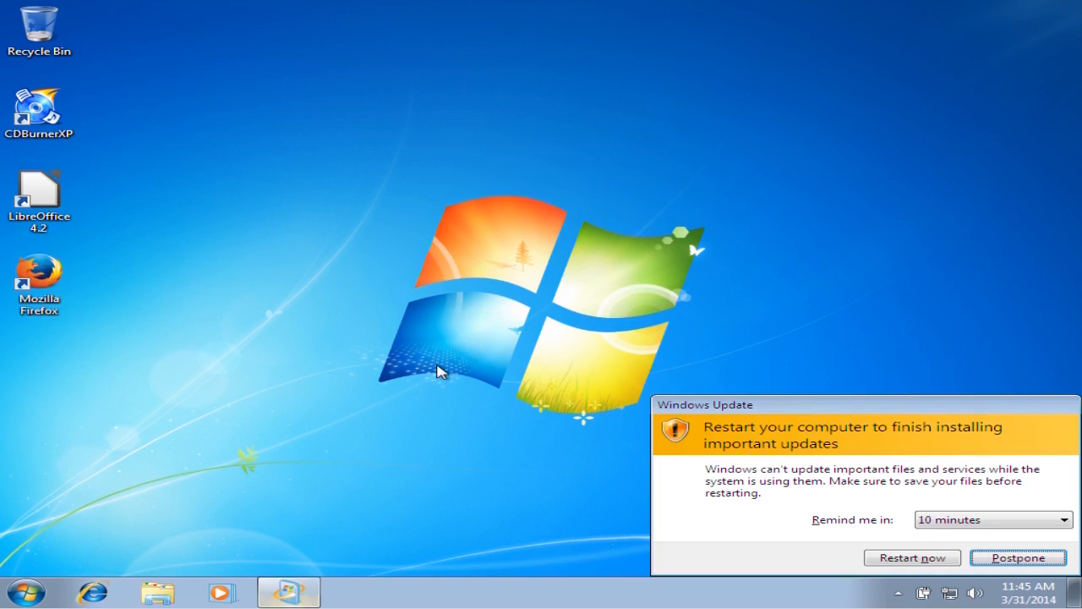
- Postpone the Windows Update restart by 4 hours in the localadmin session
left_click(989, 519)
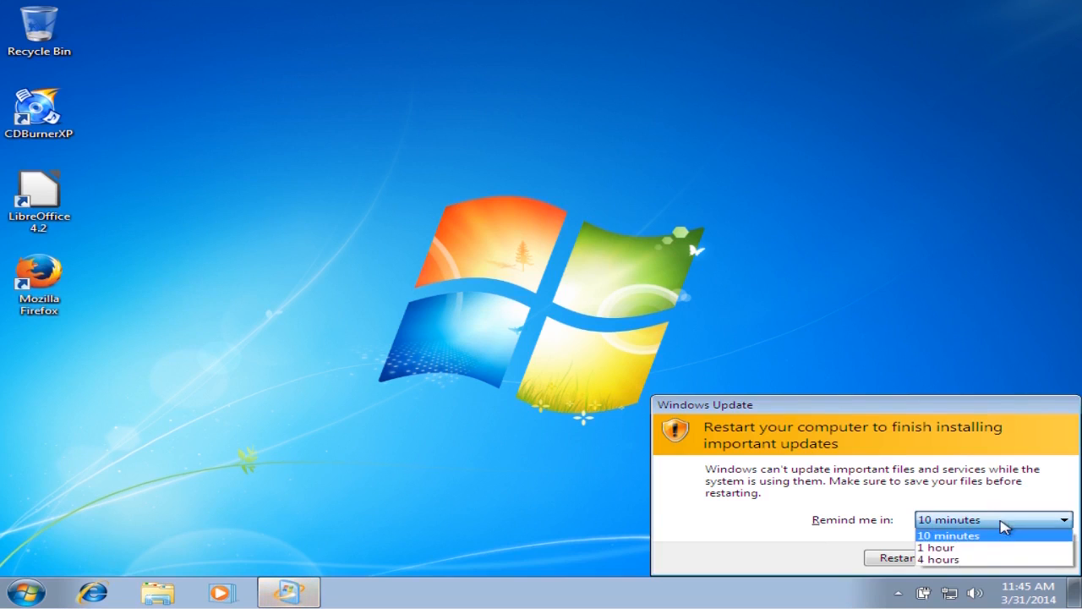
left_click(959, 560)
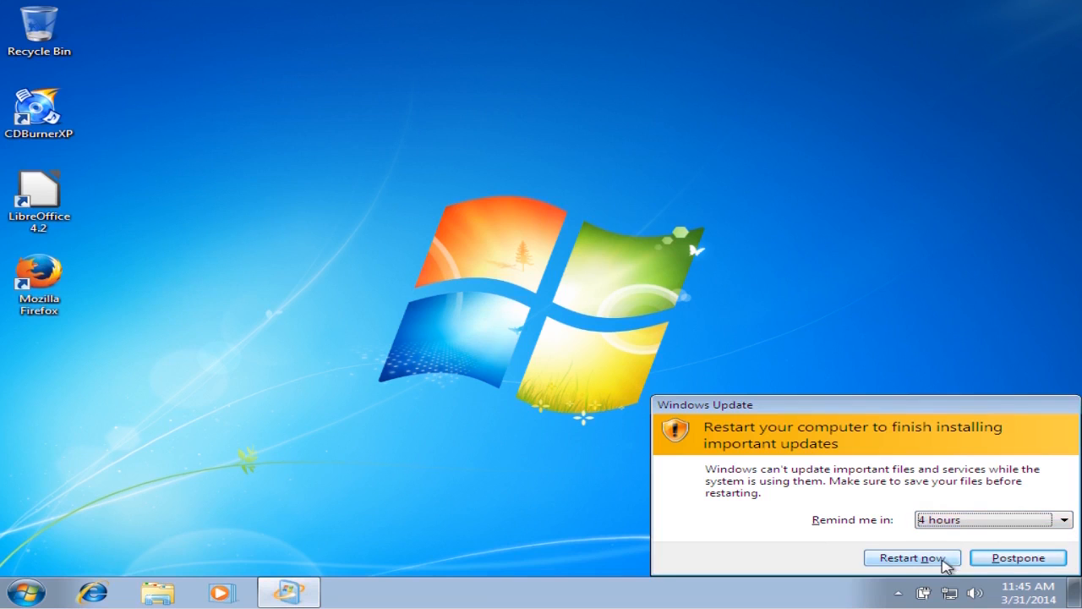
left_click(1017, 558)
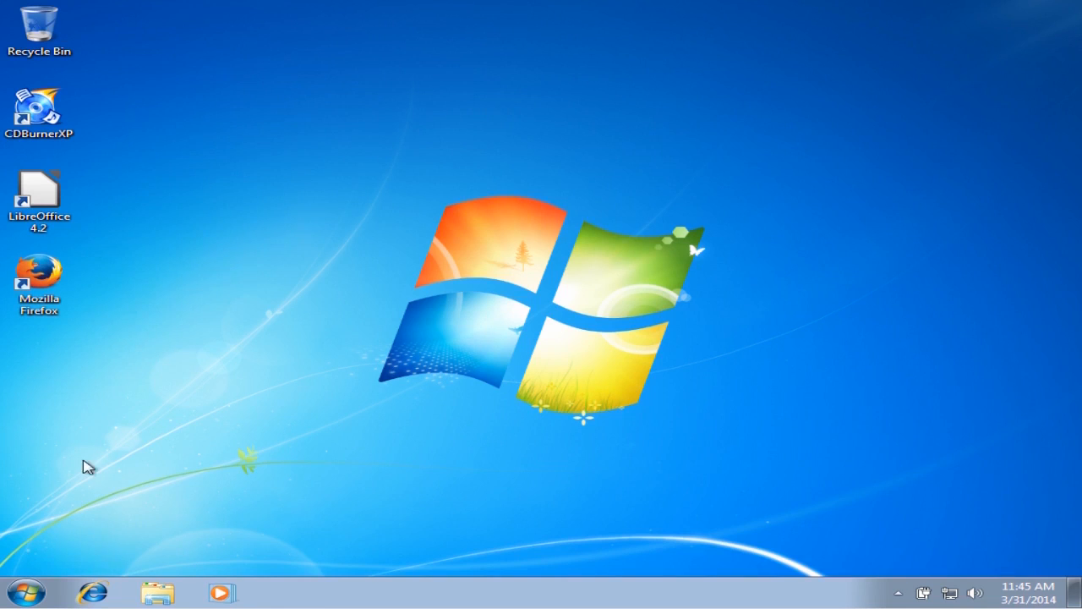
- Open the User Profiles settings from the computer's advanced system properties
left_click(25, 592)
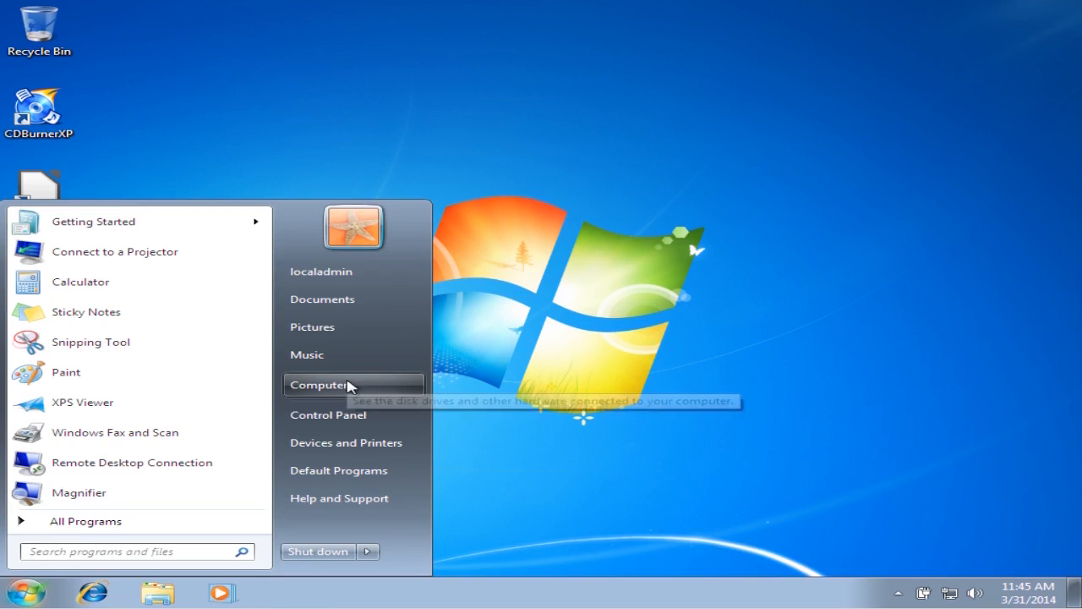
right_click(344, 385)
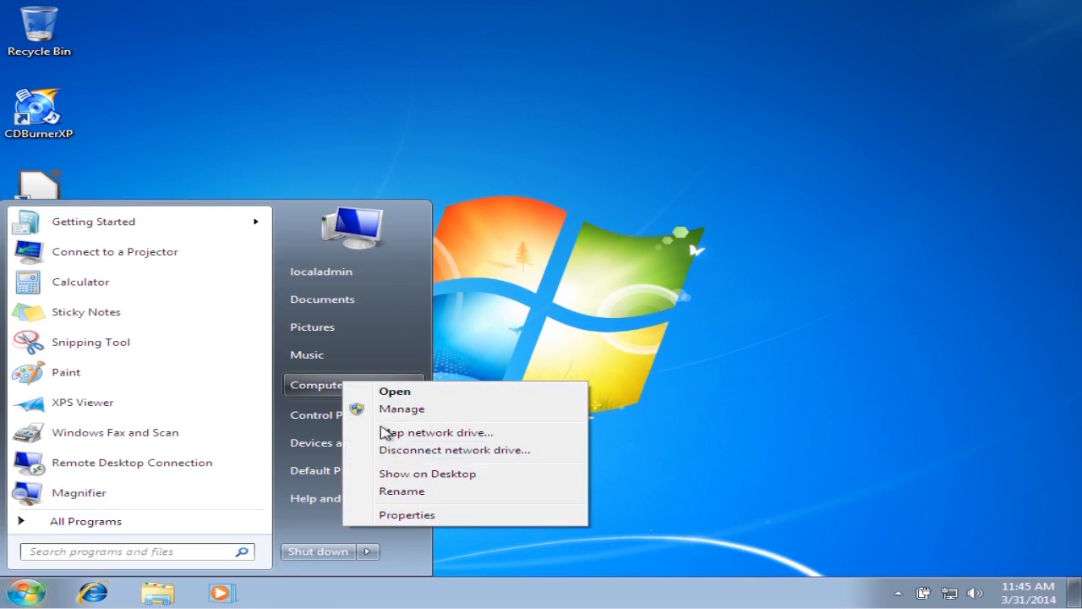
left_click(410, 514)
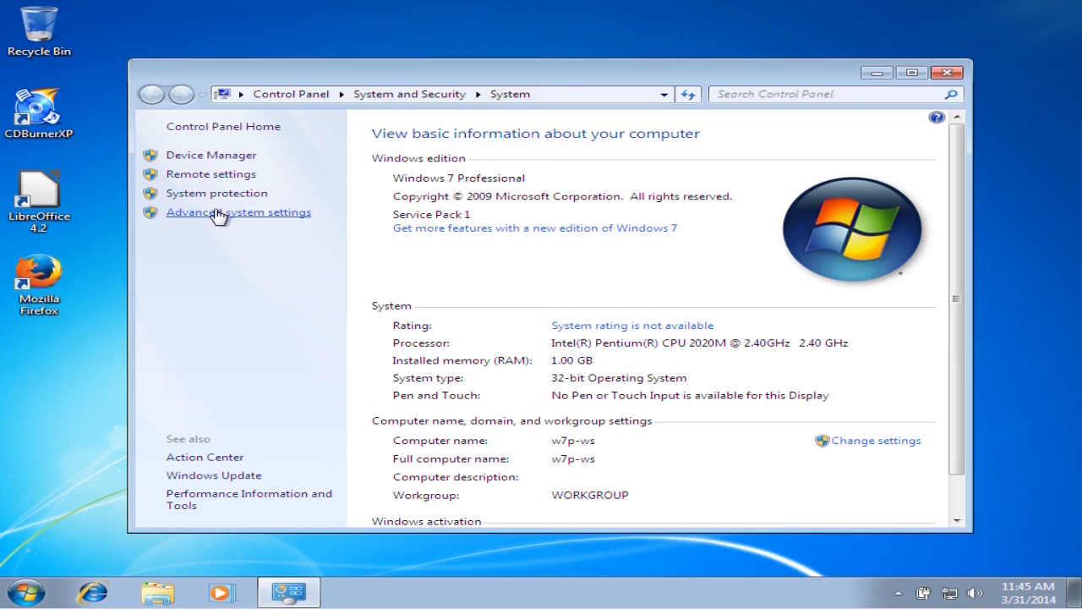
left_click(218, 215)
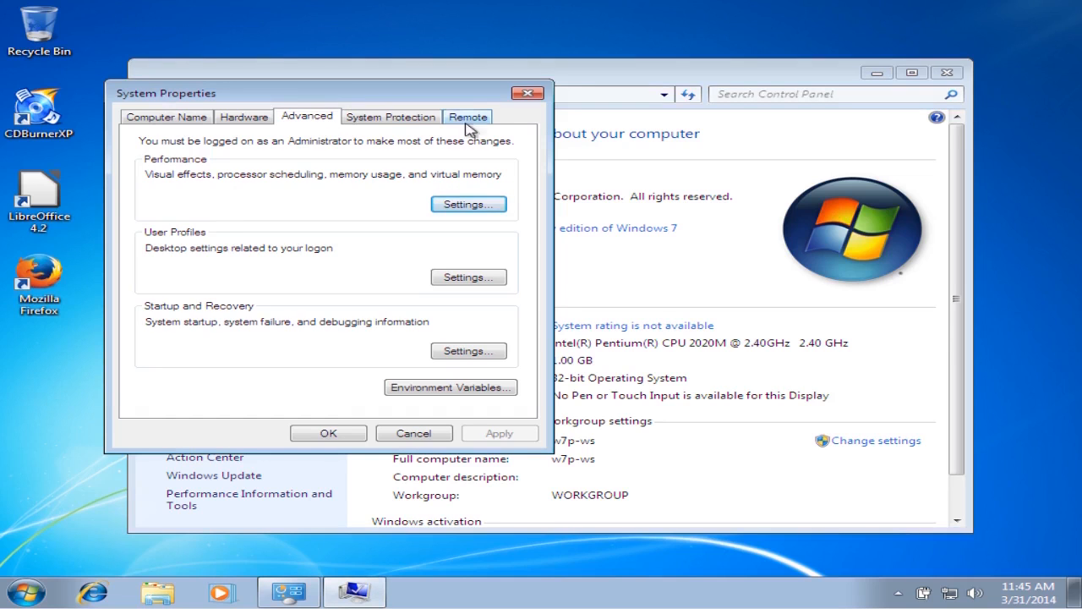
left_click(477, 279)
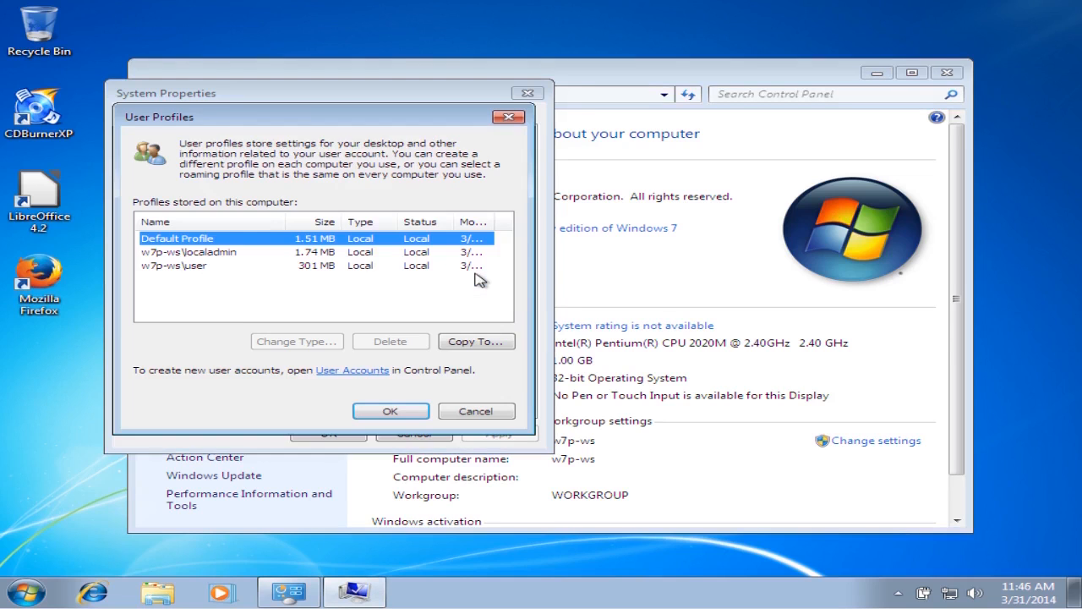
- Check which stored profiles (Default Profile, localadmin and user) can be copied, and close the profile and system windows
left_click(189, 267)
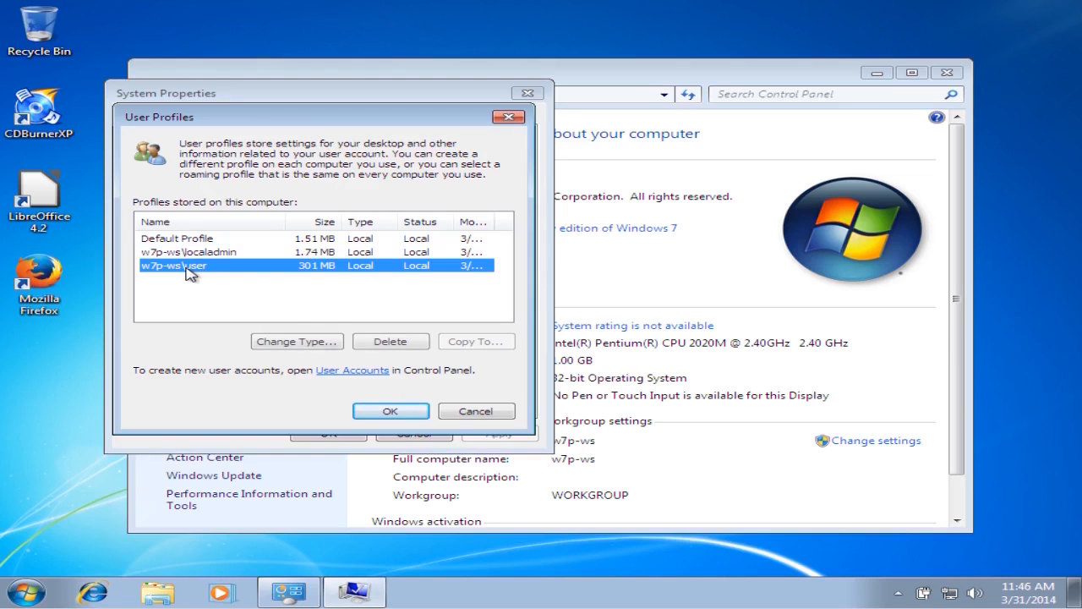
left_click(252, 253)
left_click(241, 239)
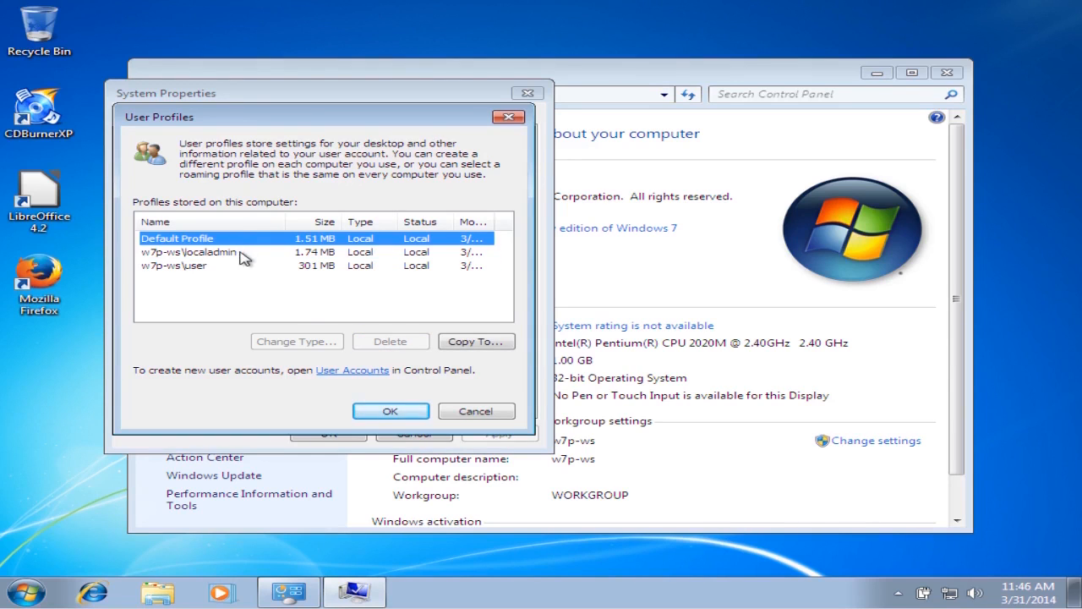
left_click(240, 253)
left_click(229, 262)
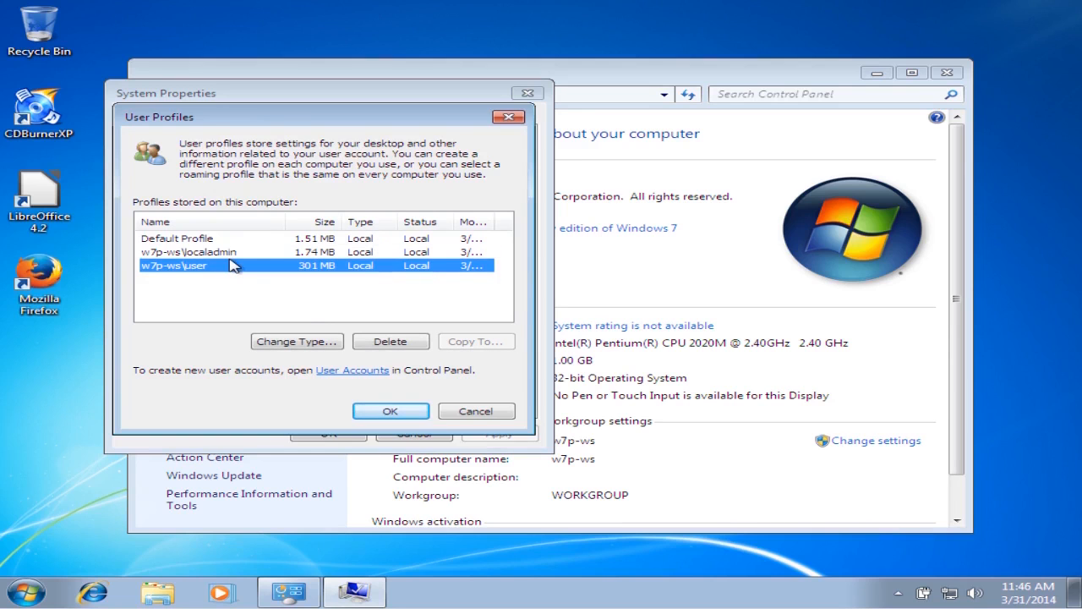
left_click(242, 253)
left_click(387, 411)
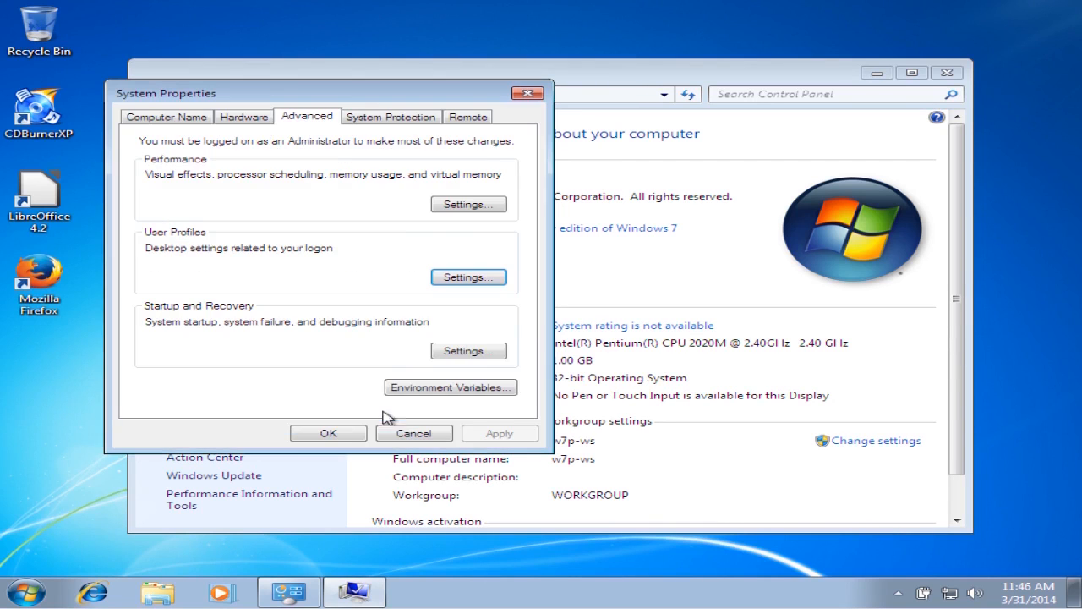
left_click(351, 433)
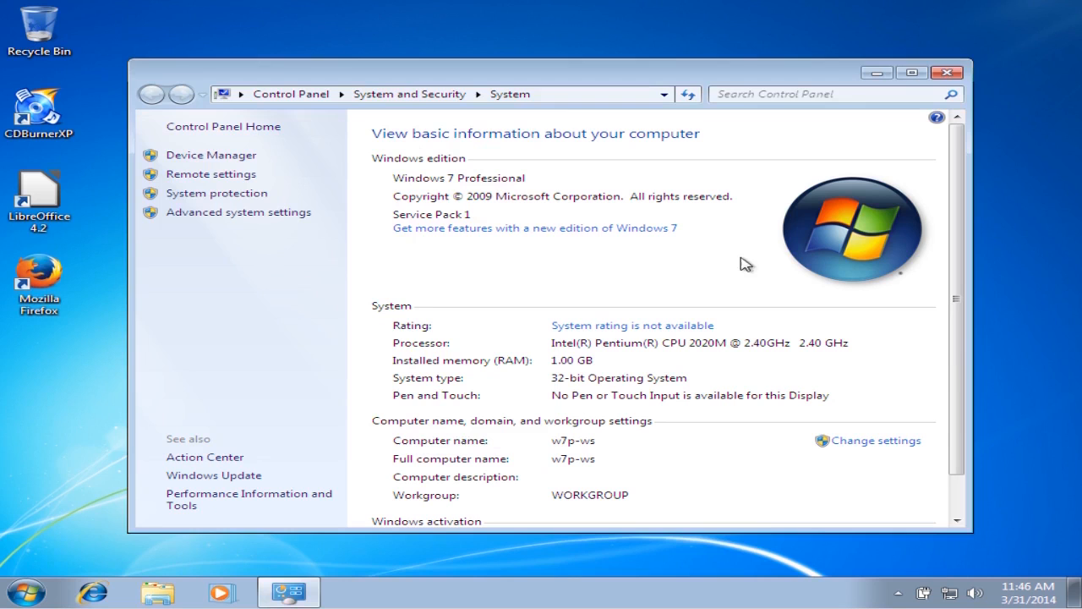
left_click(951, 73)
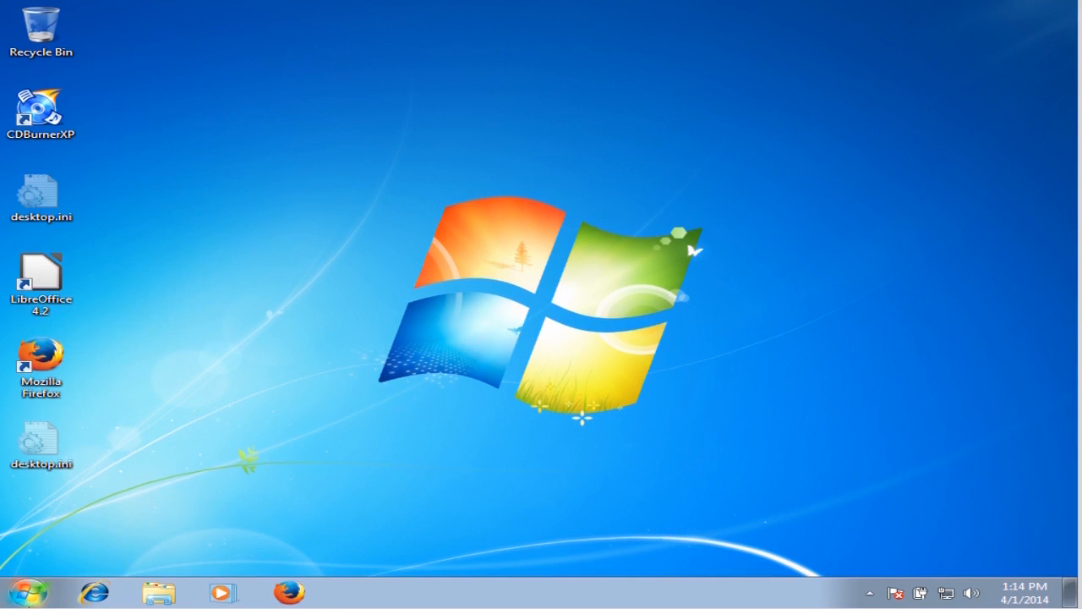
- Run Windows Explorer from the Accessories as administrator and allow it to make changes to the computer
left_click(34, 602)
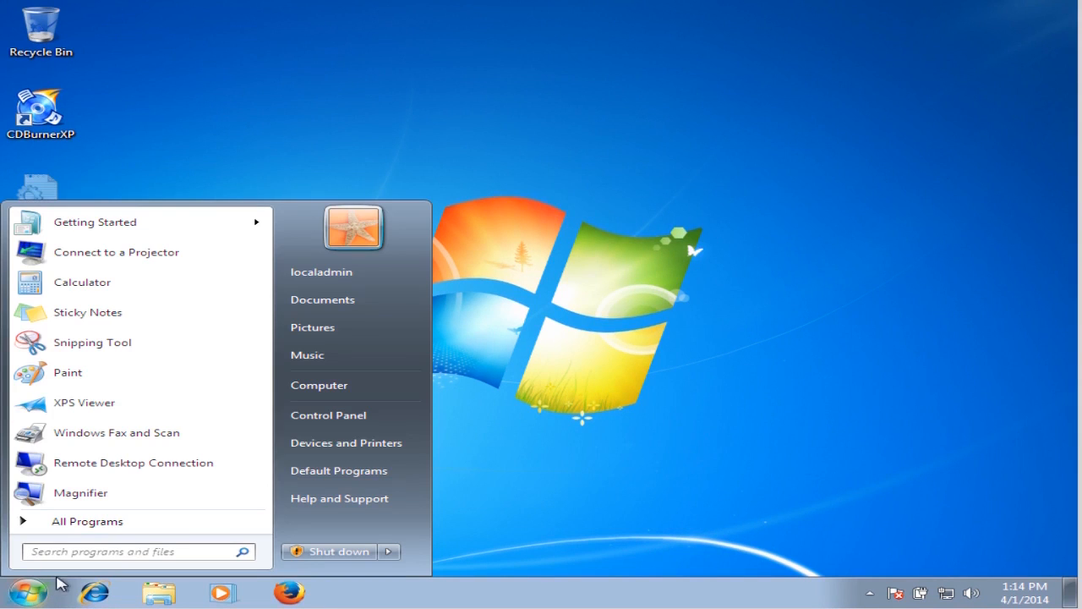
left_click(88, 521)
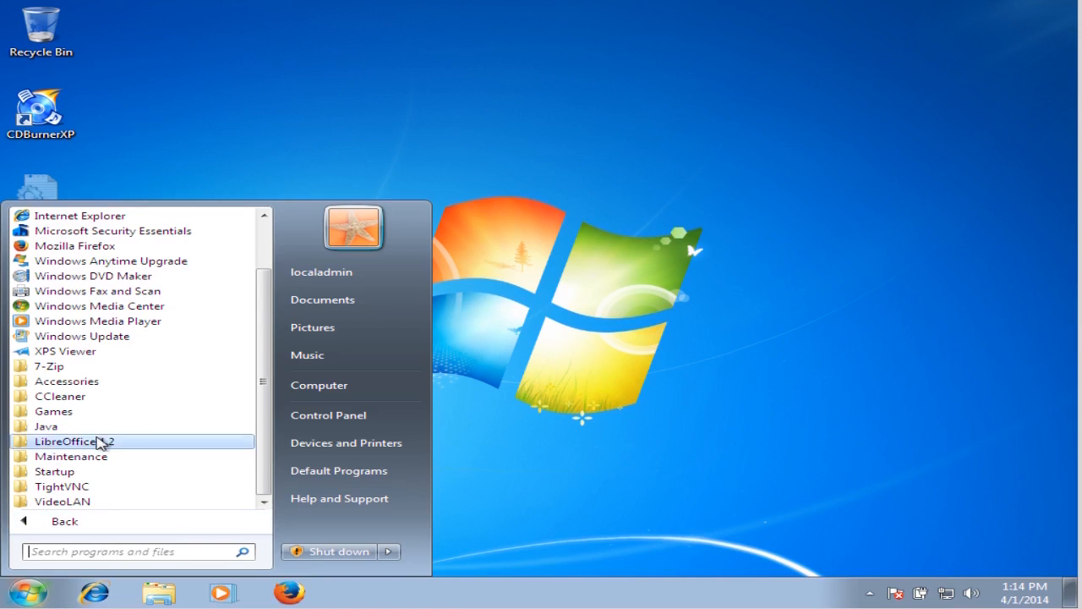
left_click(96, 382)
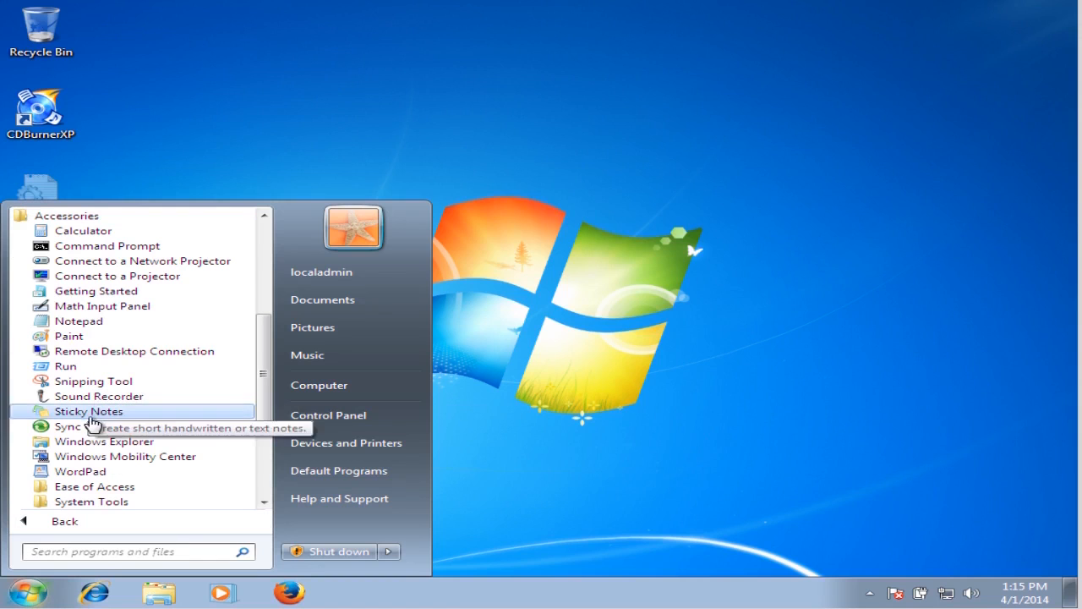
right_click(93, 445)
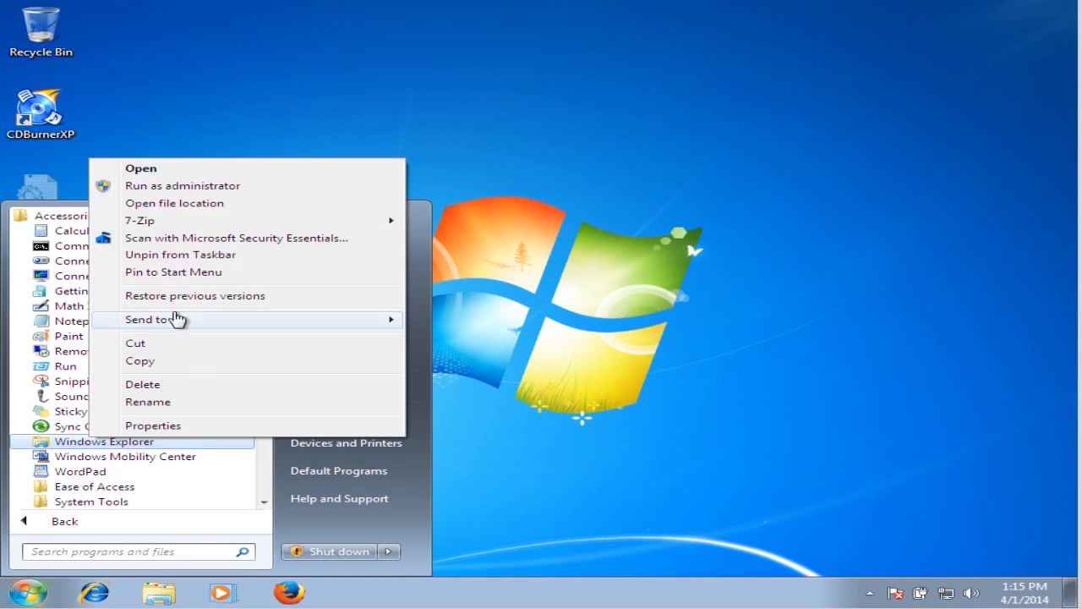
left_click(211, 191)
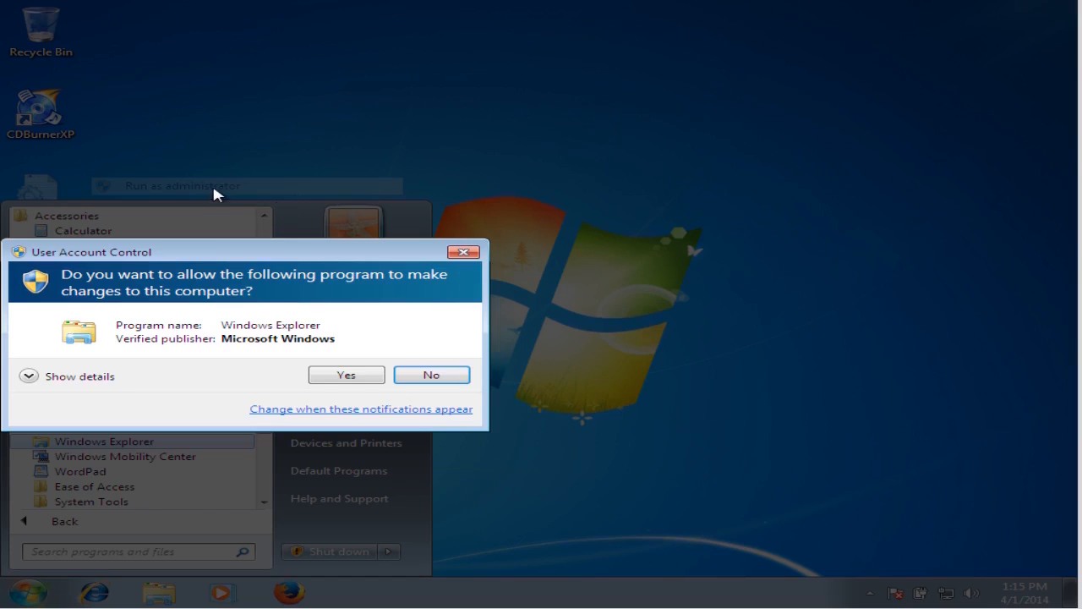
left_click(338, 379)
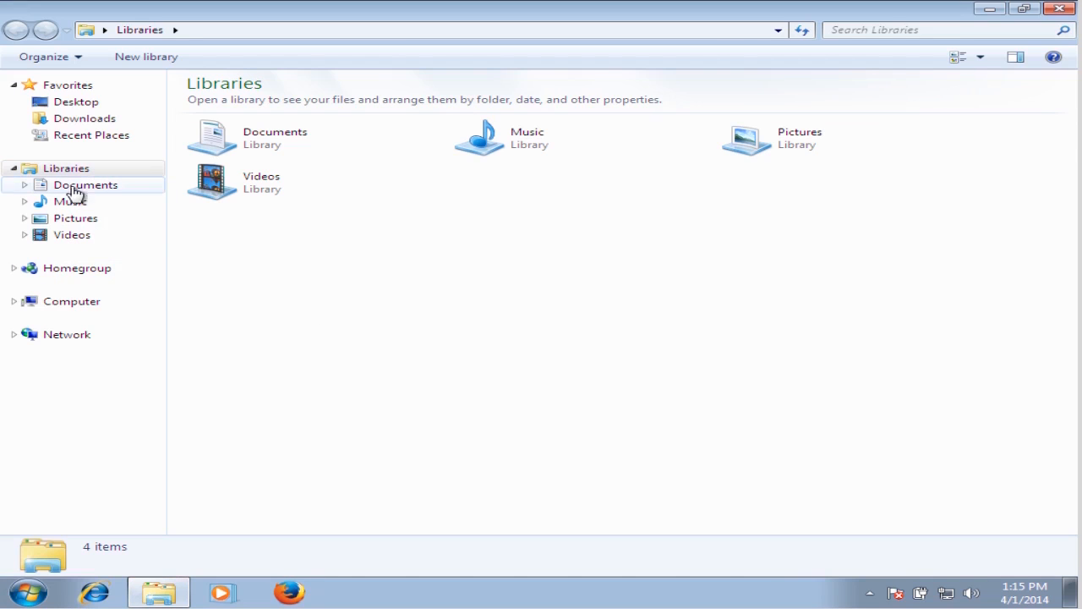
- Open the Users folder on Local Disk (C:)
left_click(51, 309)
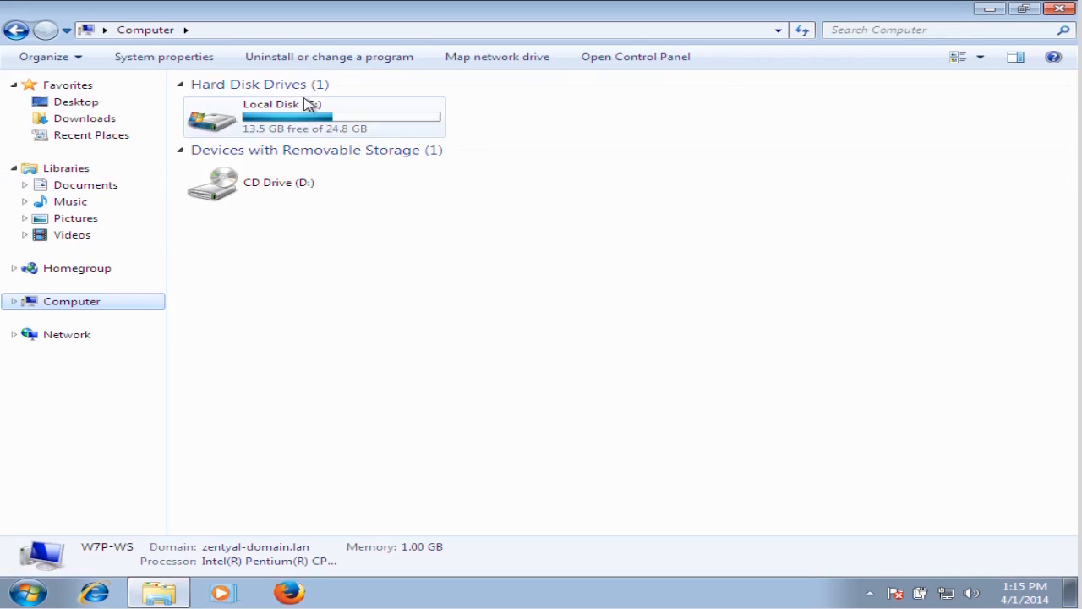
double_click(307, 104)
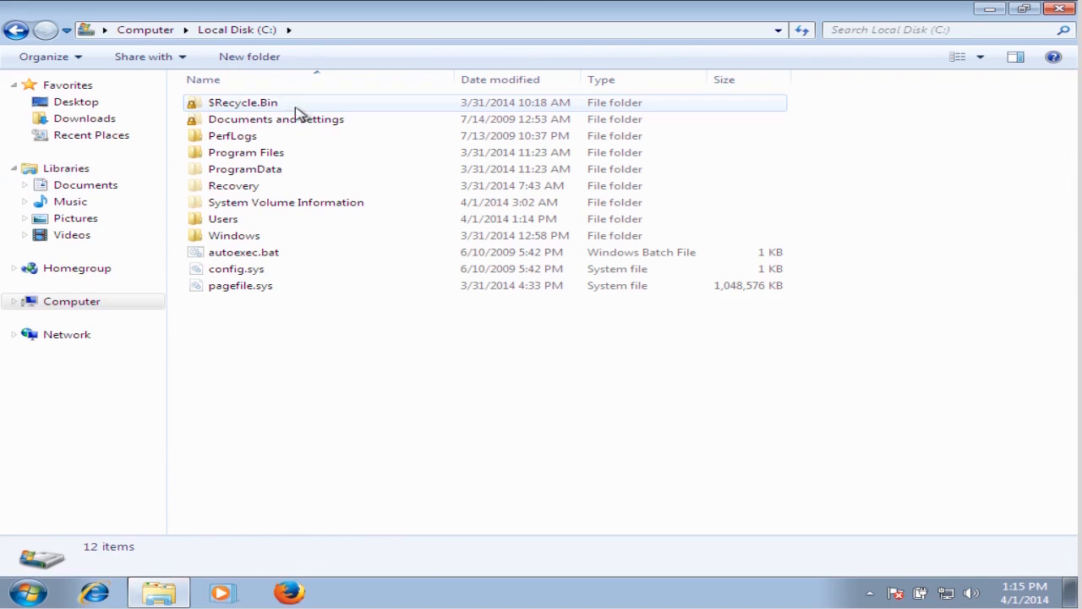
double_click(232, 219)
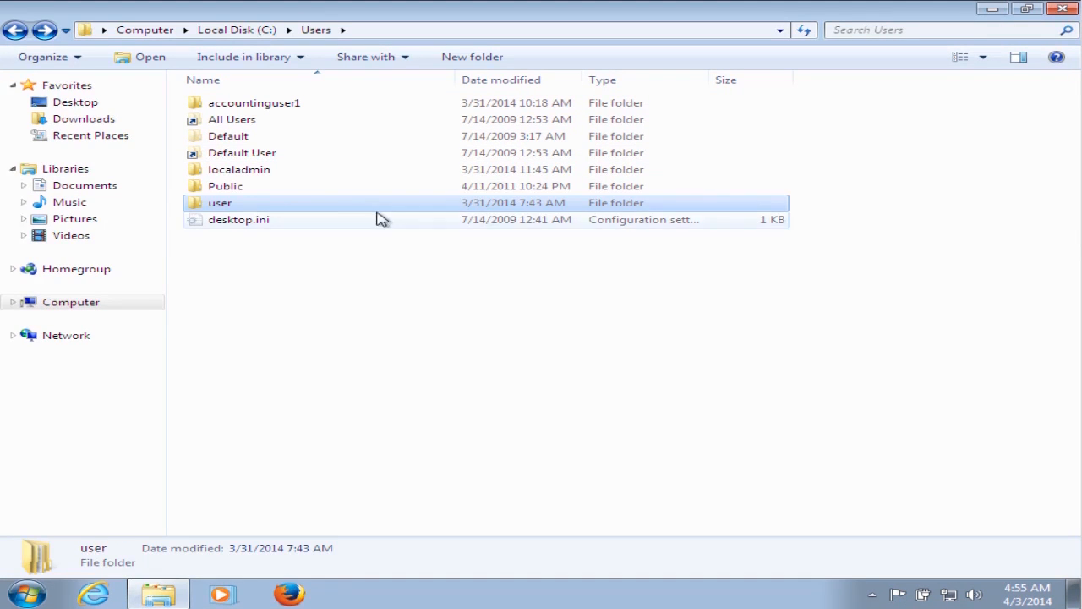
- Open the advanced security settings of the user folder in C:\Users for changing its permissions
right_click(337, 210)
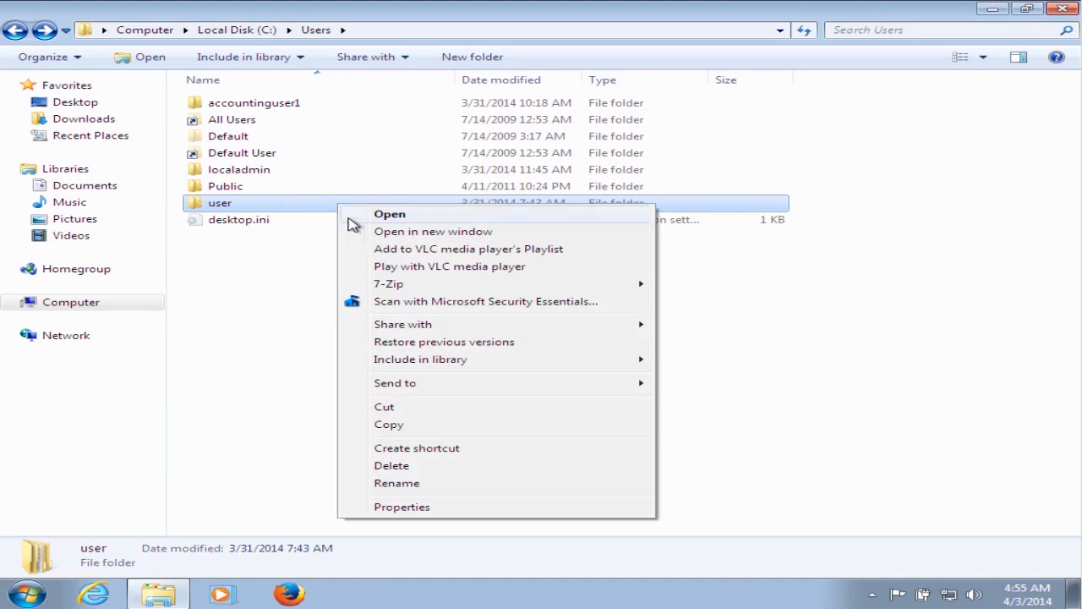
left_click(398, 510)
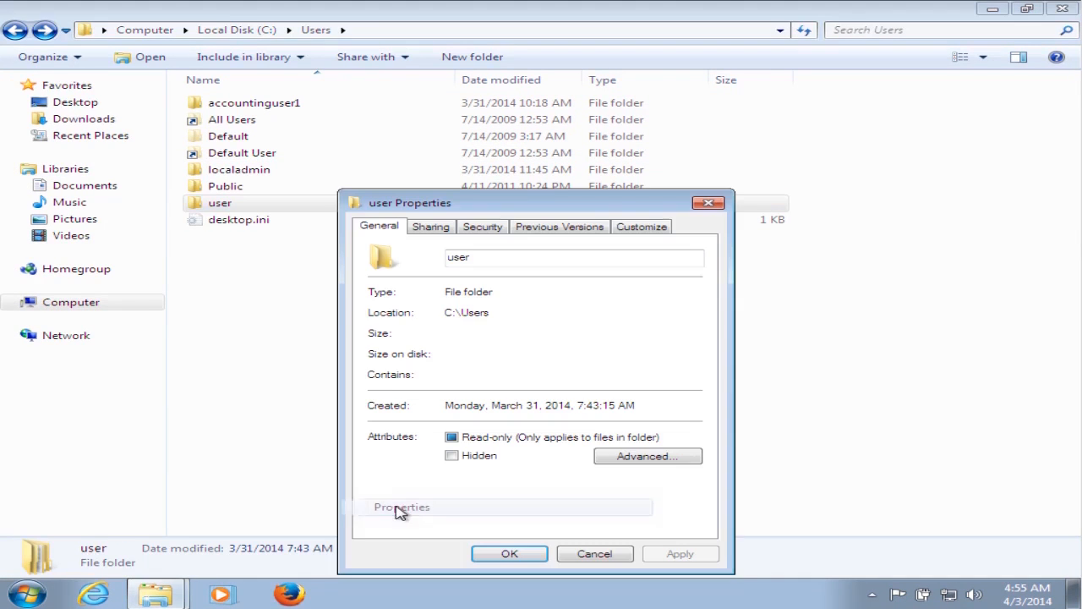
left_click(482, 229)
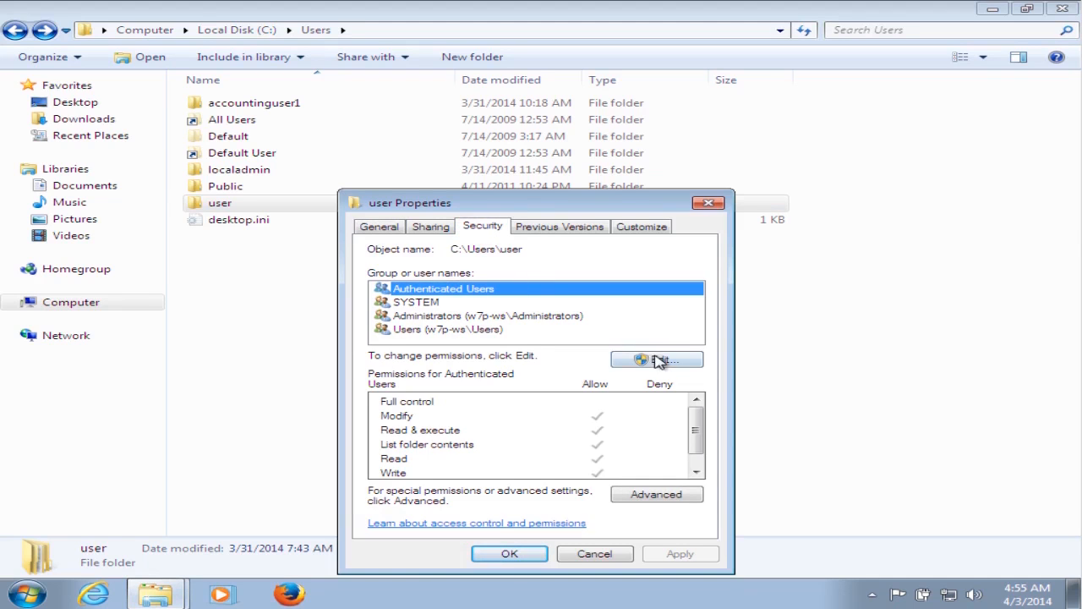
left_click(650, 497)
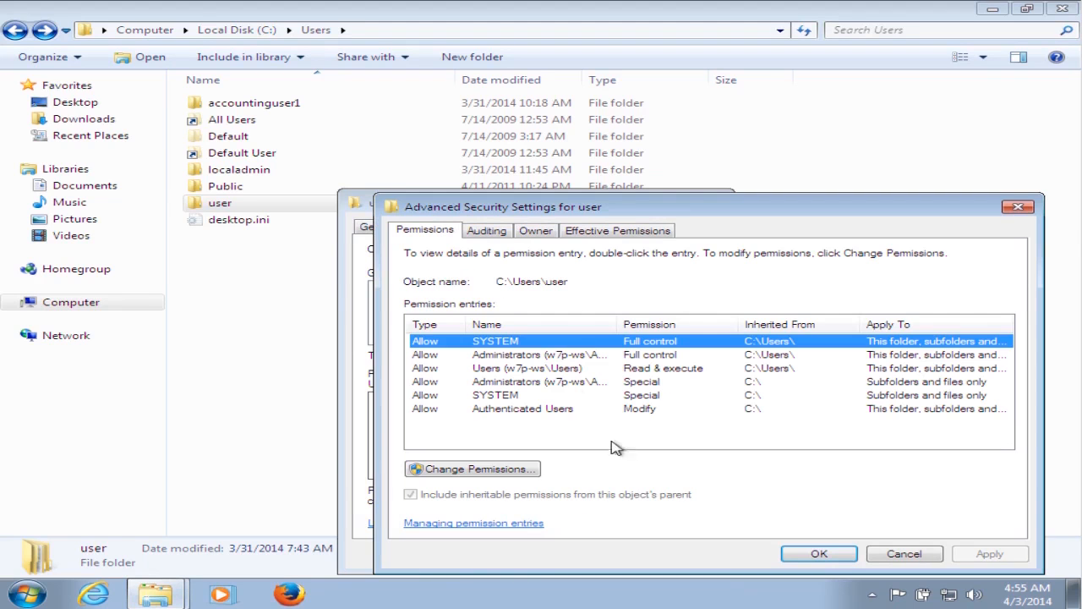
left_click(458, 472)
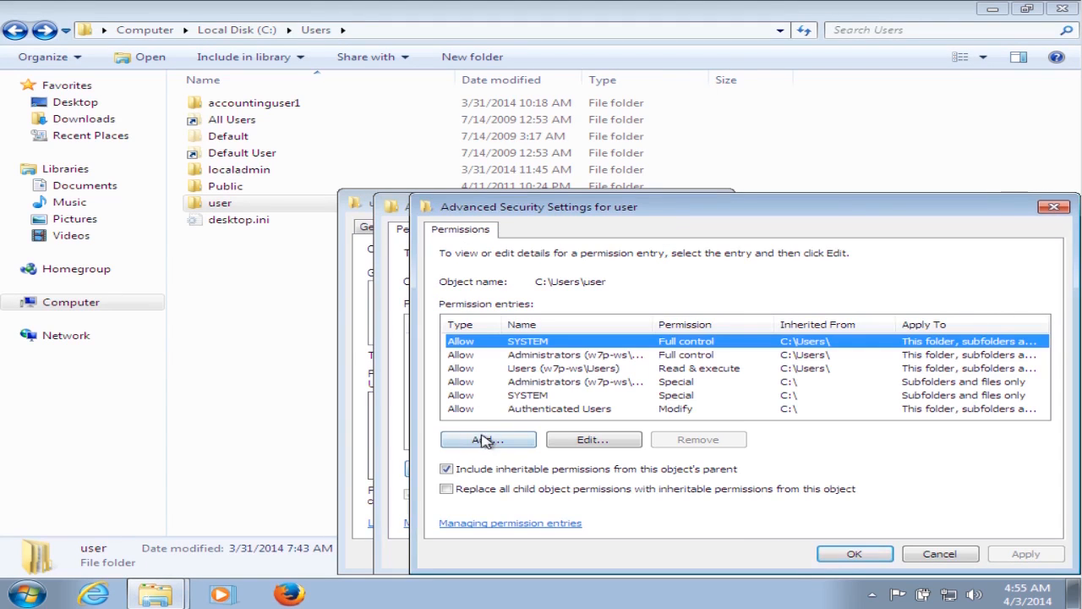
- Add a permission entry for Everyone on the user folder with Full control allowed
left_click(486, 440)
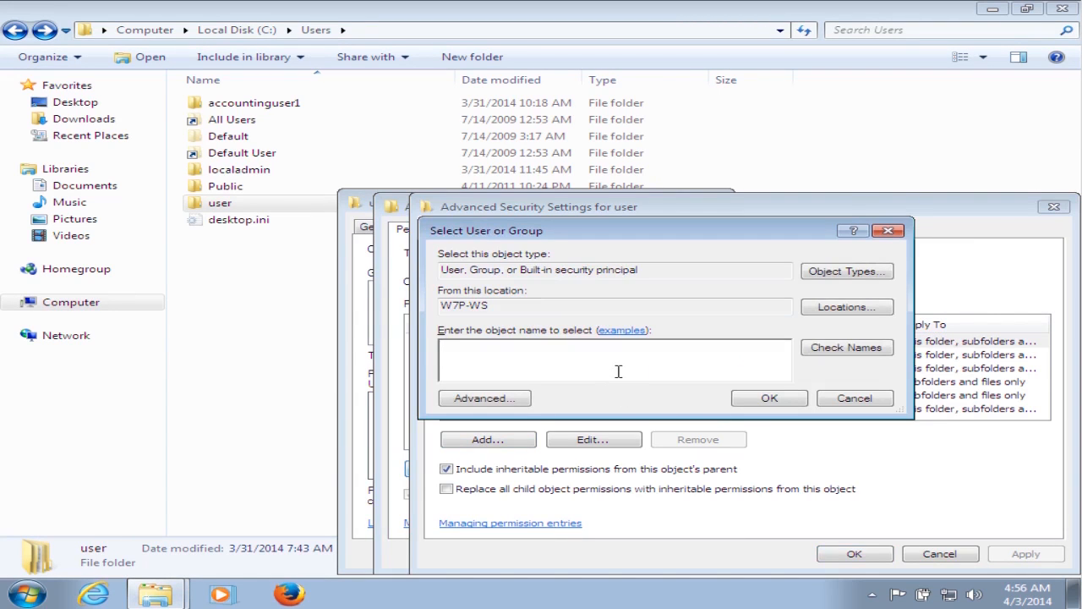
type("everyone")
key("Return")
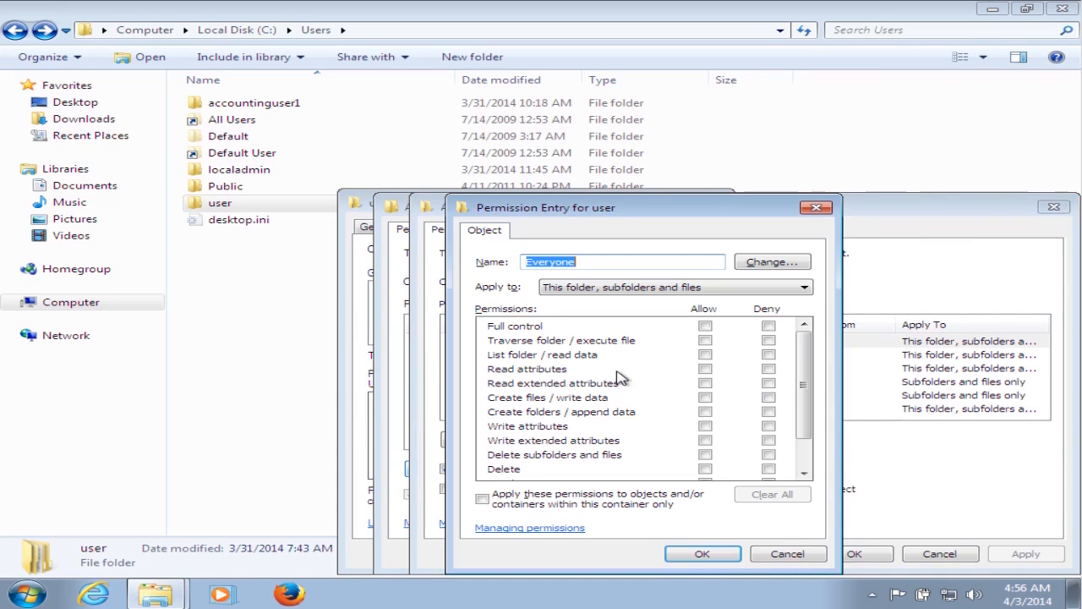
left_click(705, 326)
left_click(702, 554)
- Replace all child object permissions with the user folder's inheritable permissions, apply and confirm the change, and close the security dialogs
left_click(541, 488)
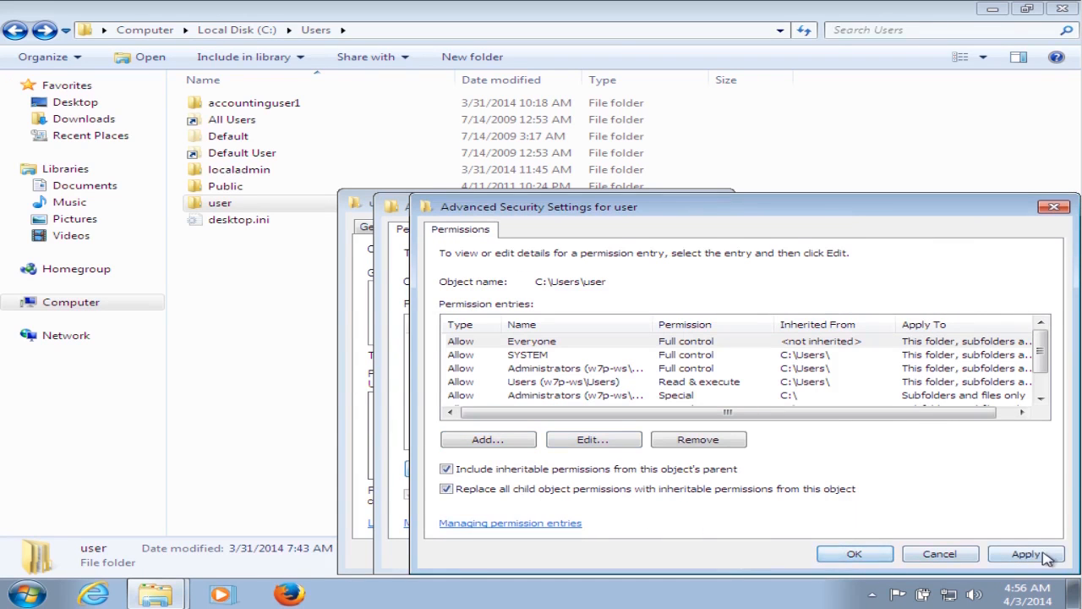
left_click(1003, 555)
left_click(663, 370)
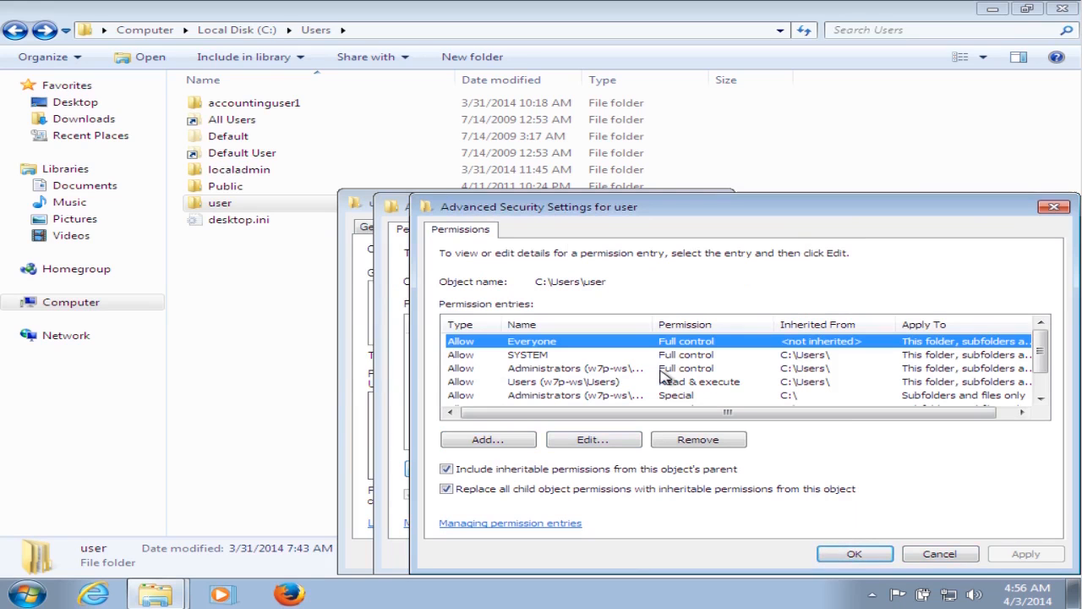
left_click(854, 554)
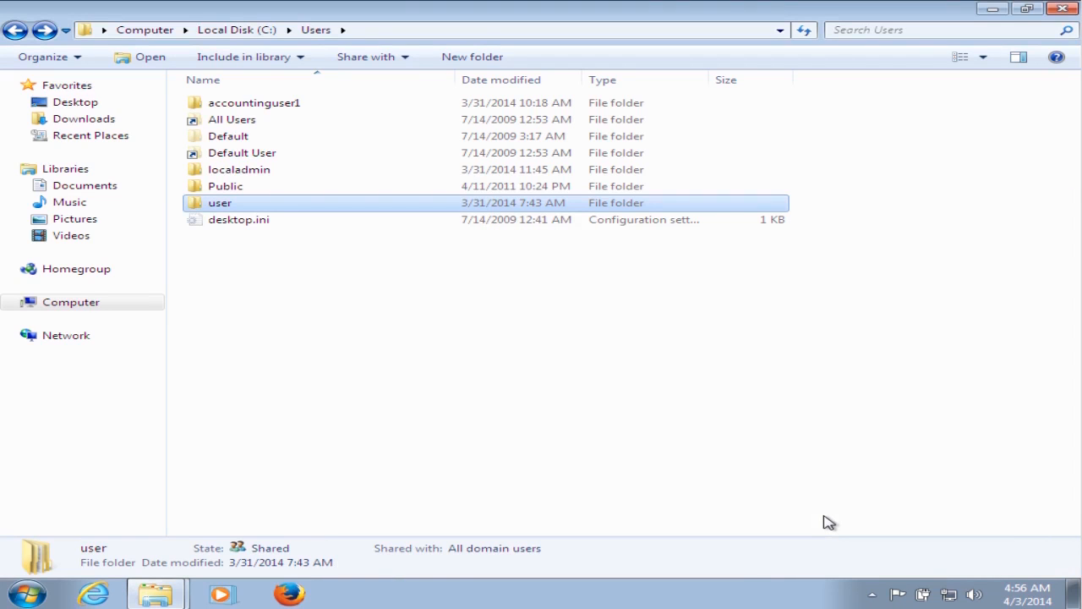
left_click(994, 10)
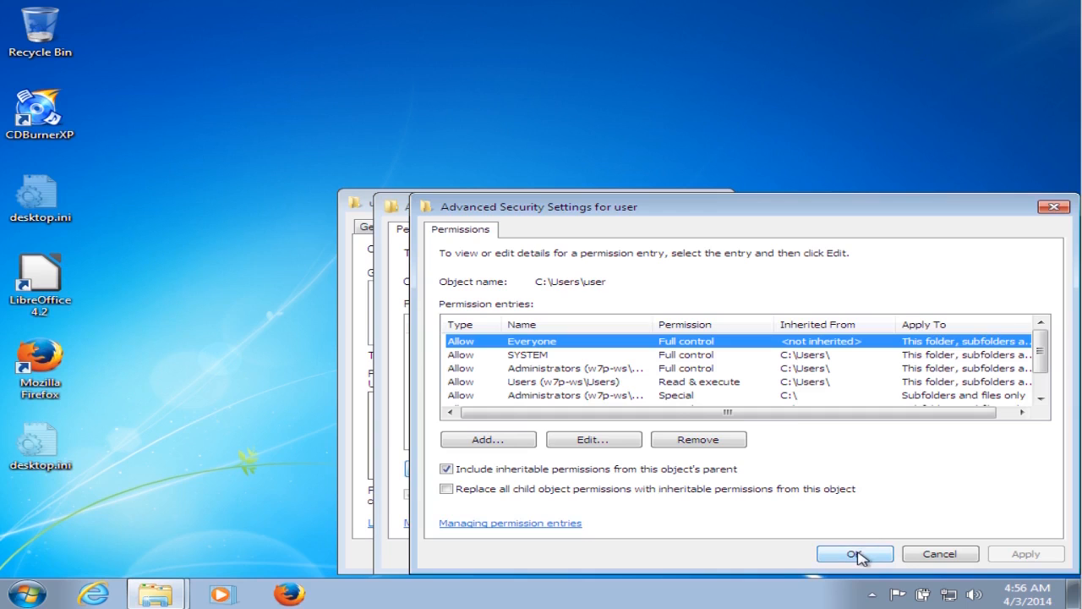
left_click(856, 555)
left_click(833, 554)
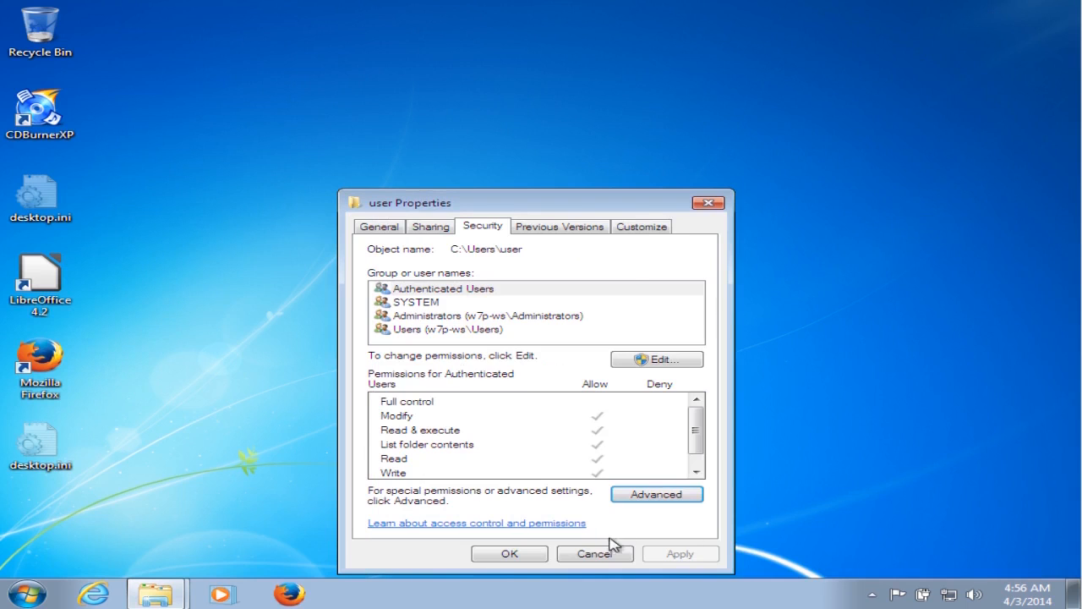
left_click(505, 553)
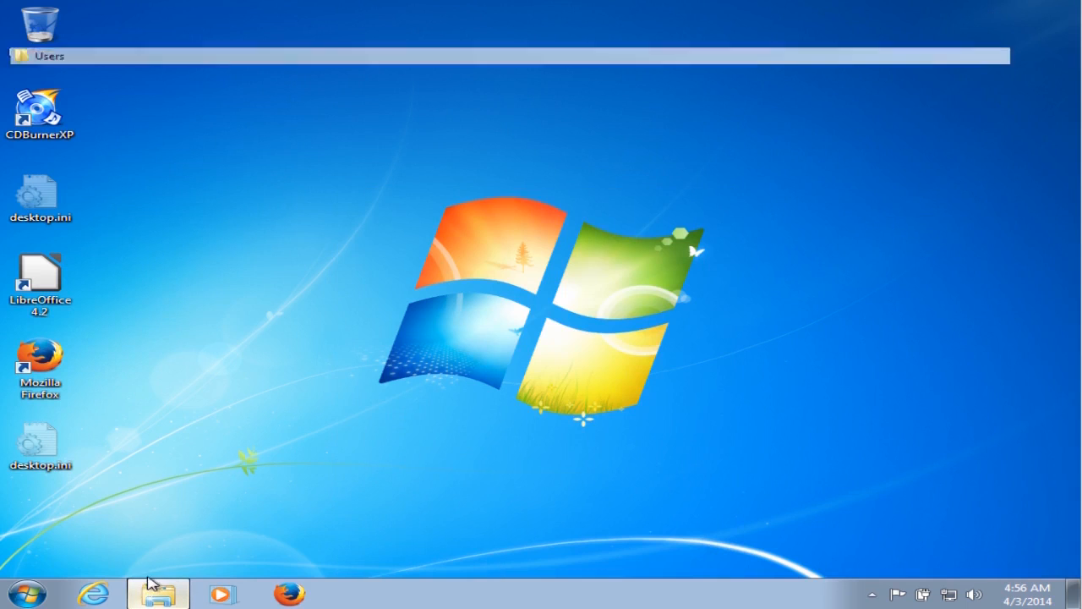
- Return to the C:\Users window and paste a copy of the user folder there
left_click(151, 583)
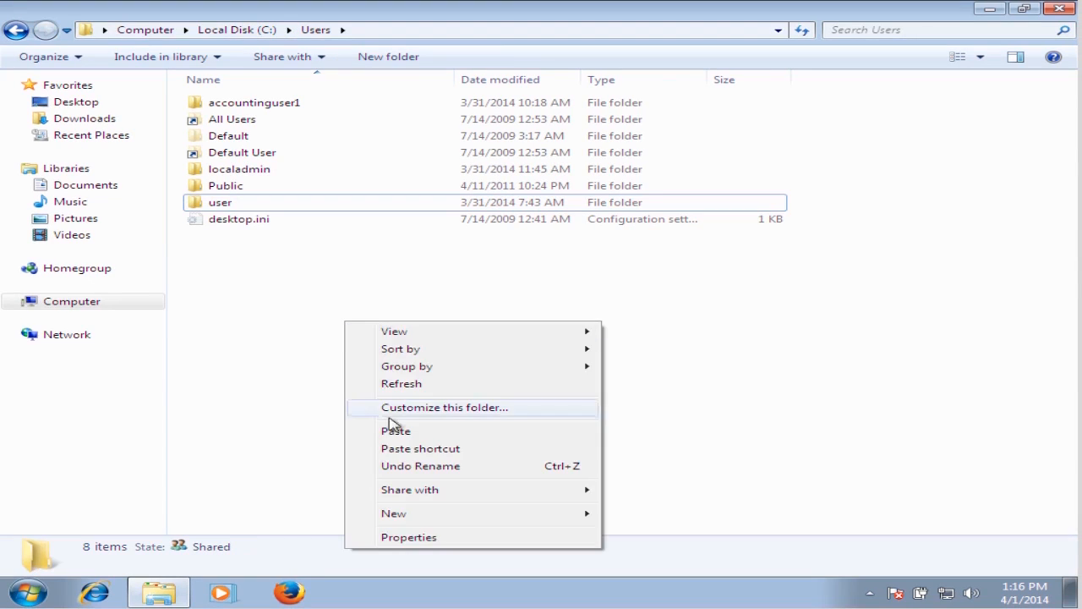
left_click(393, 426)
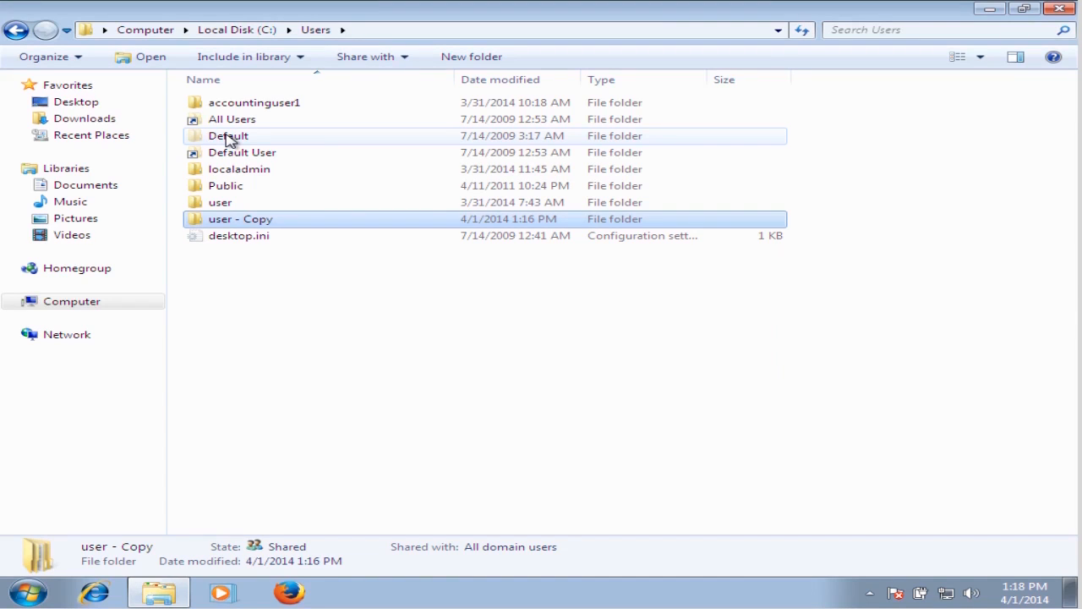
- Rename the Default folder in C:\Users to Default.Blank
right_click(228, 140)
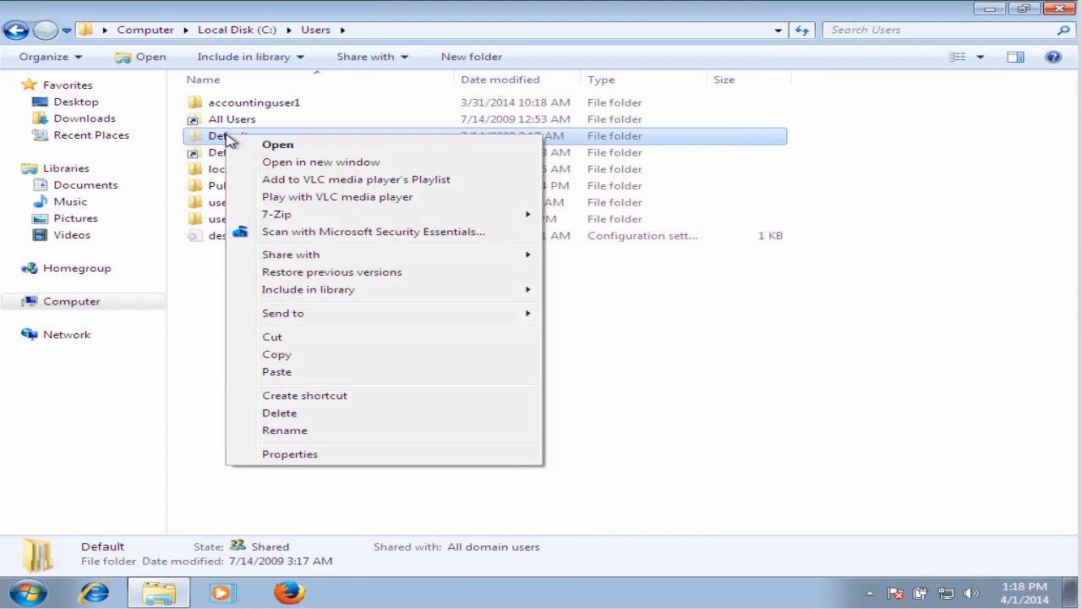
left_click(311, 430)
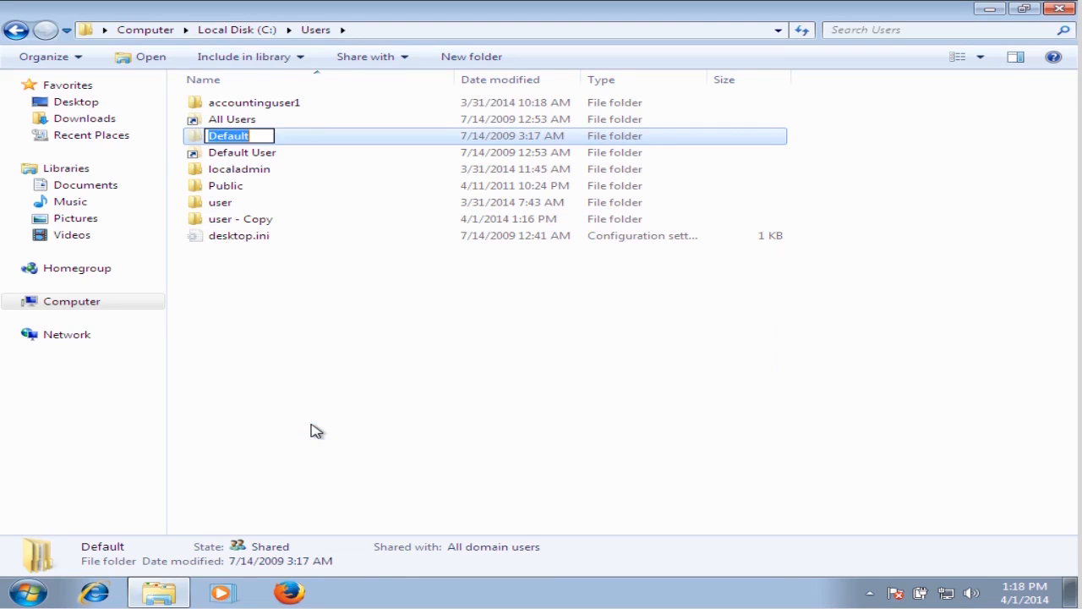
key("Right")
type(".Bl")
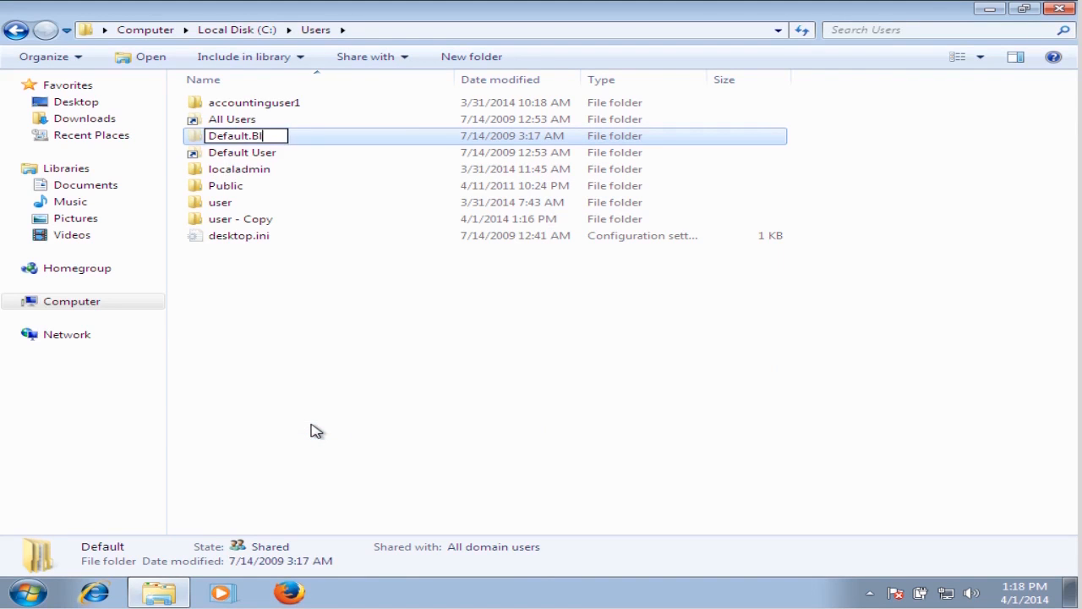
type("ank")
key("Return")
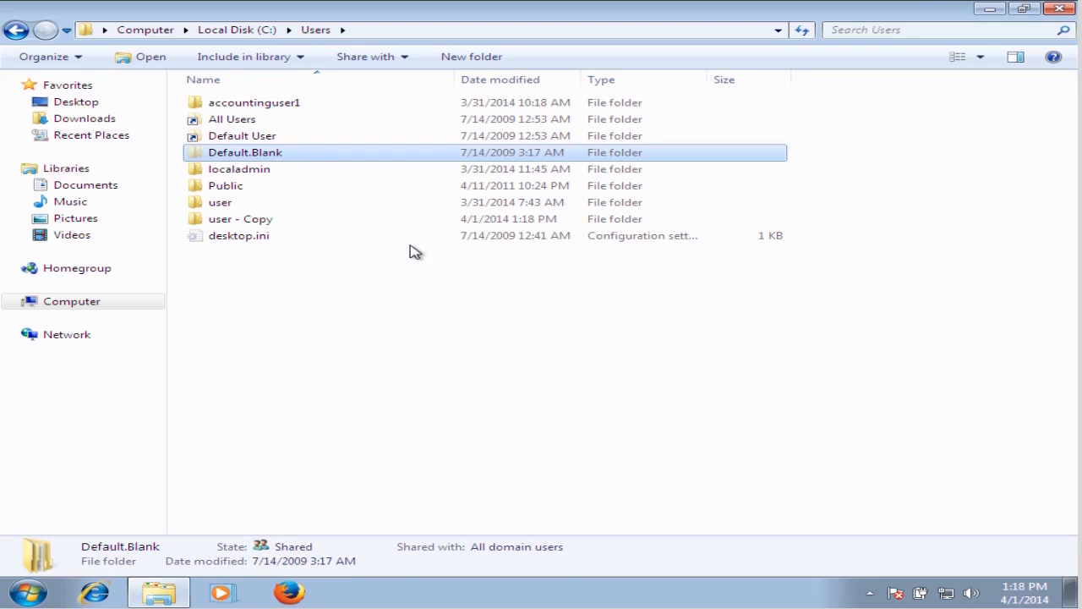
- Rename the "user - Copy" folder to Default and close the folder window
right_click(282, 221)
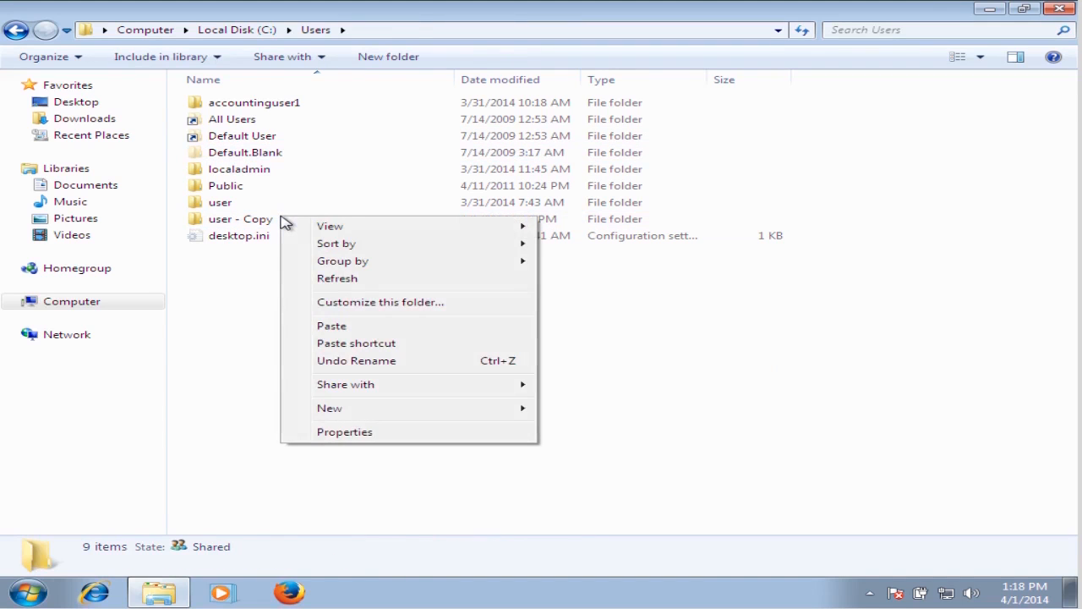
left_click(271, 220)
right_click(269, 221)
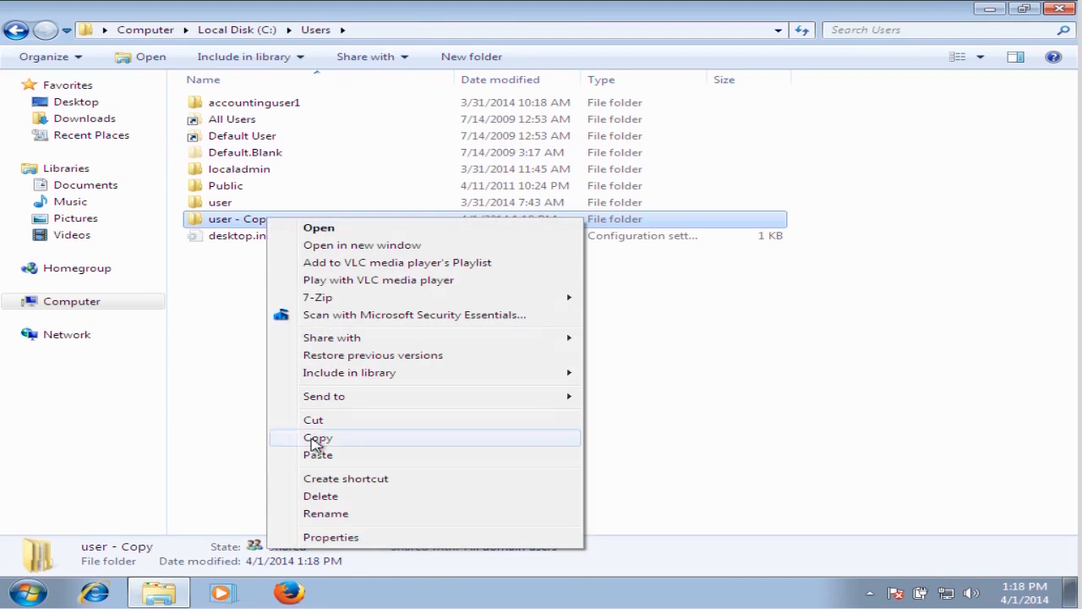
left_click(346, 512)
type("D")
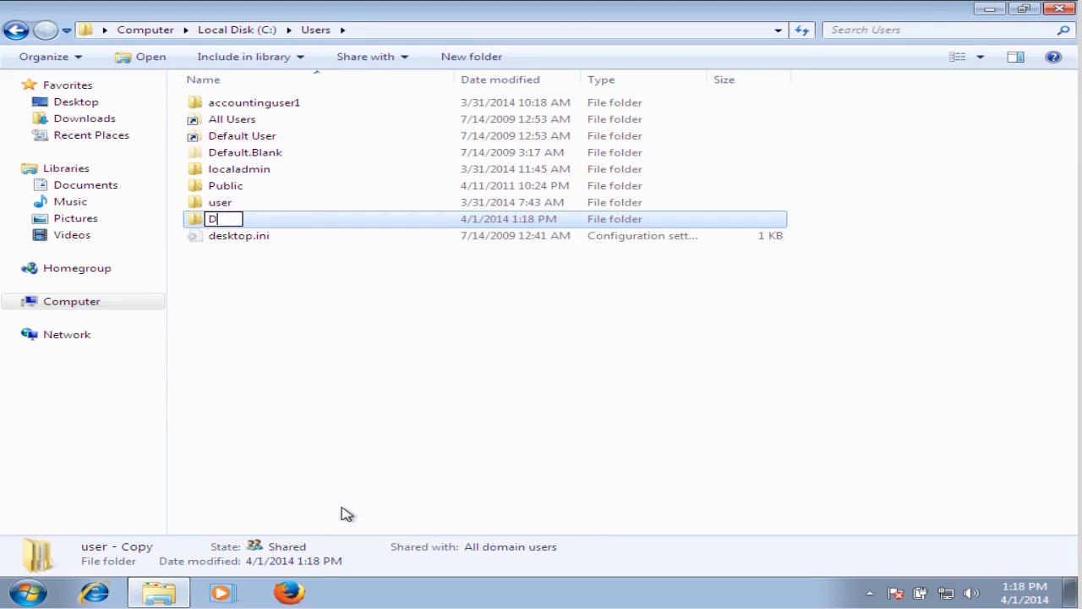
type("efault")
key("Return")
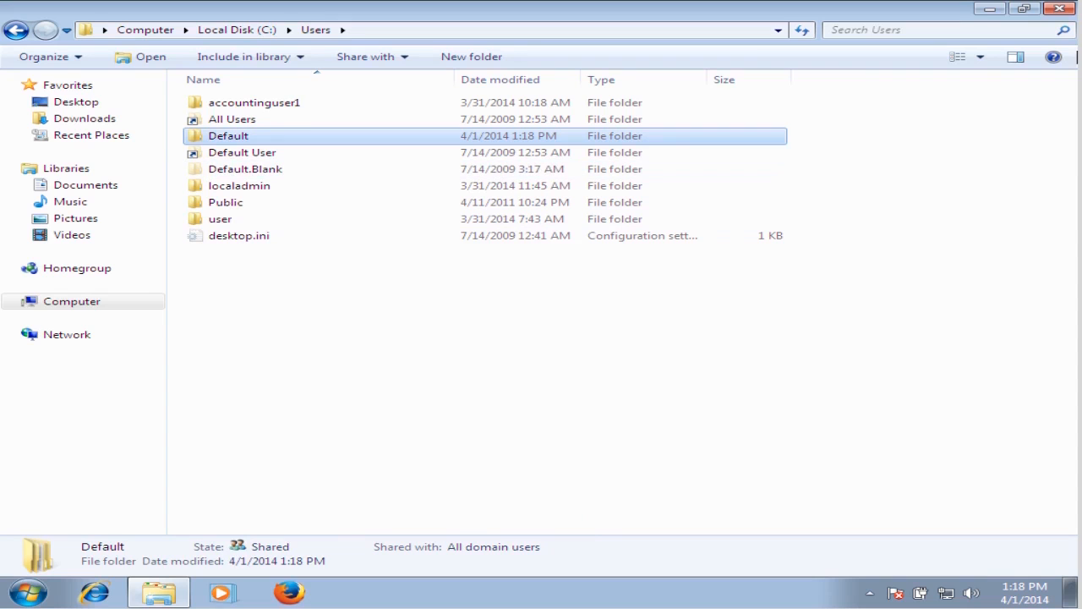
left_click(1063, 12)
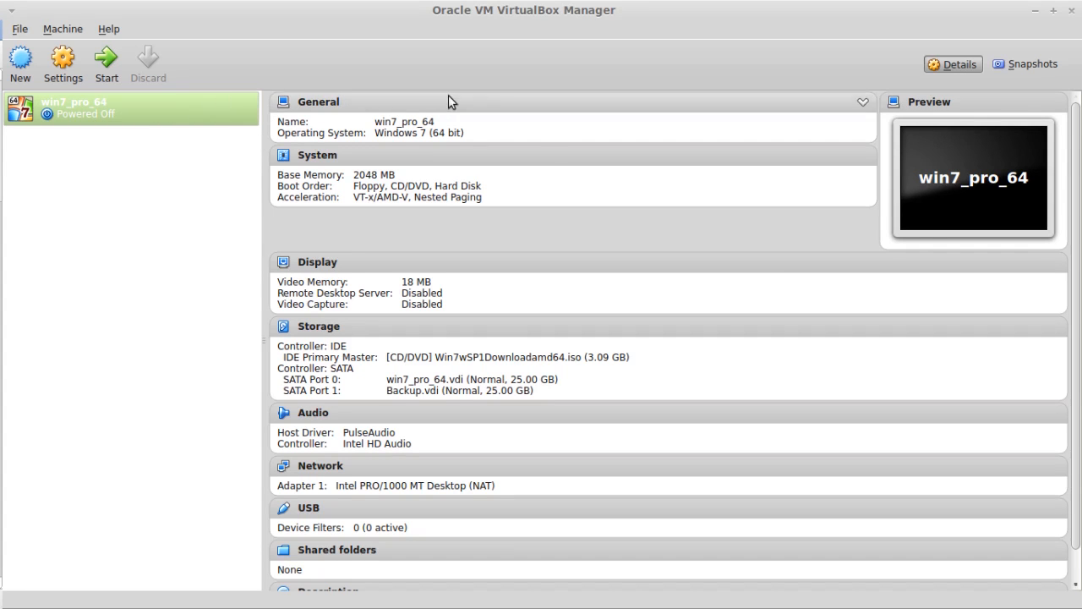
- Switch to the Oracle VM VirtualBox Manager's snapshots and take a snapshot of win7_pro_64's current state named post-install
left_click(1036, 68)
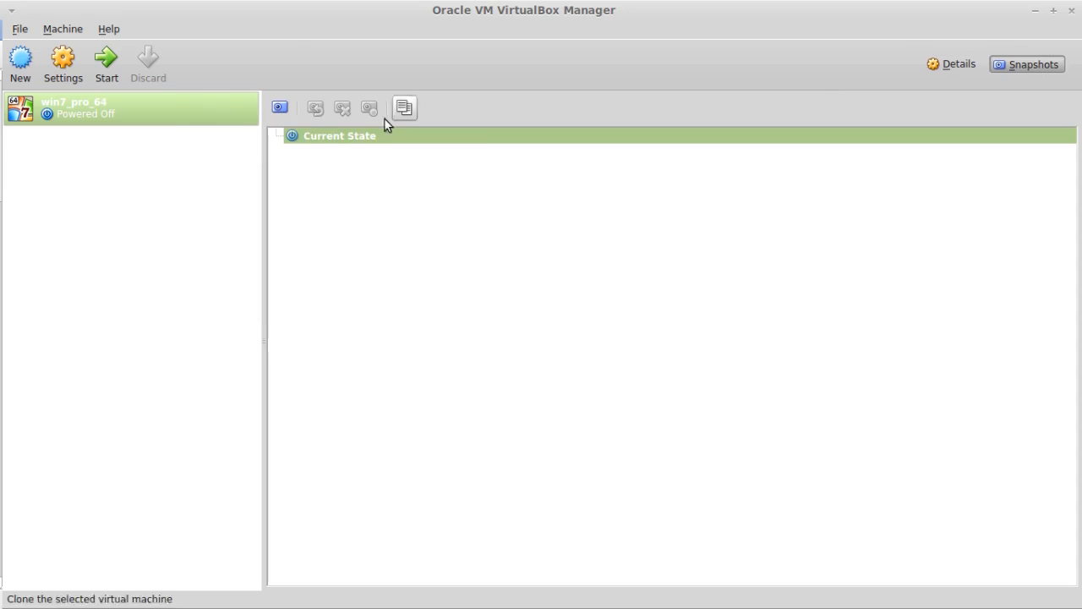
right_click(312, 139)
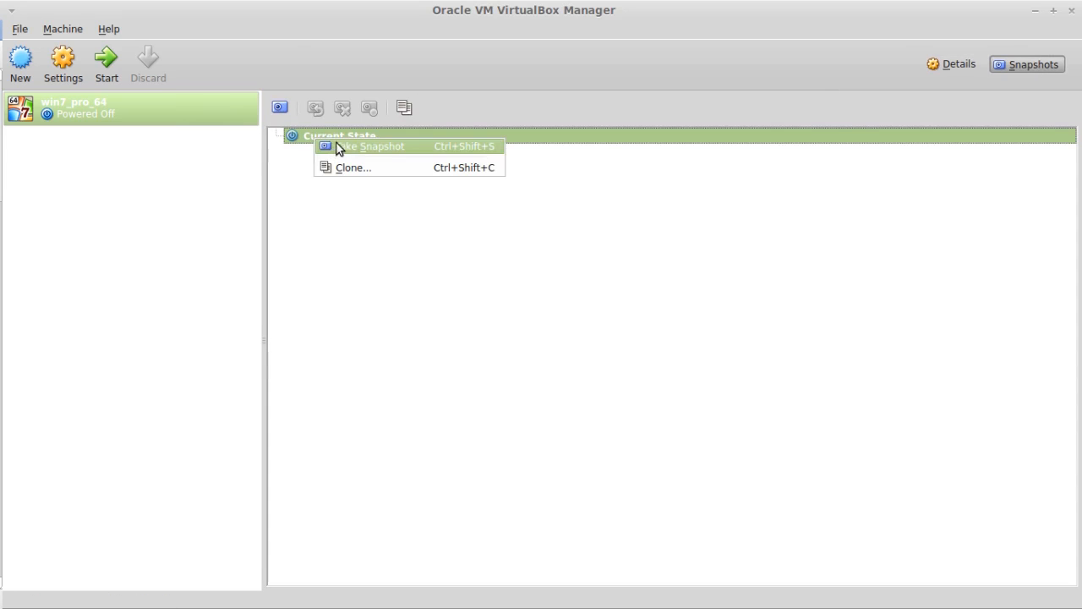
left_click(338, 147)
type("p")
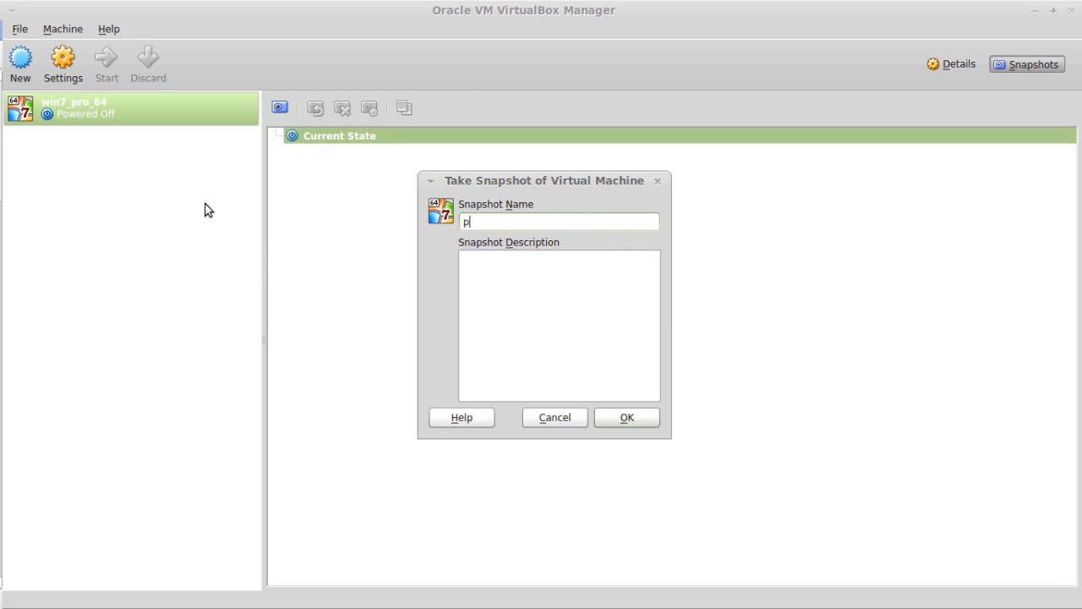
type("ost-install")
left_click(618, 420)
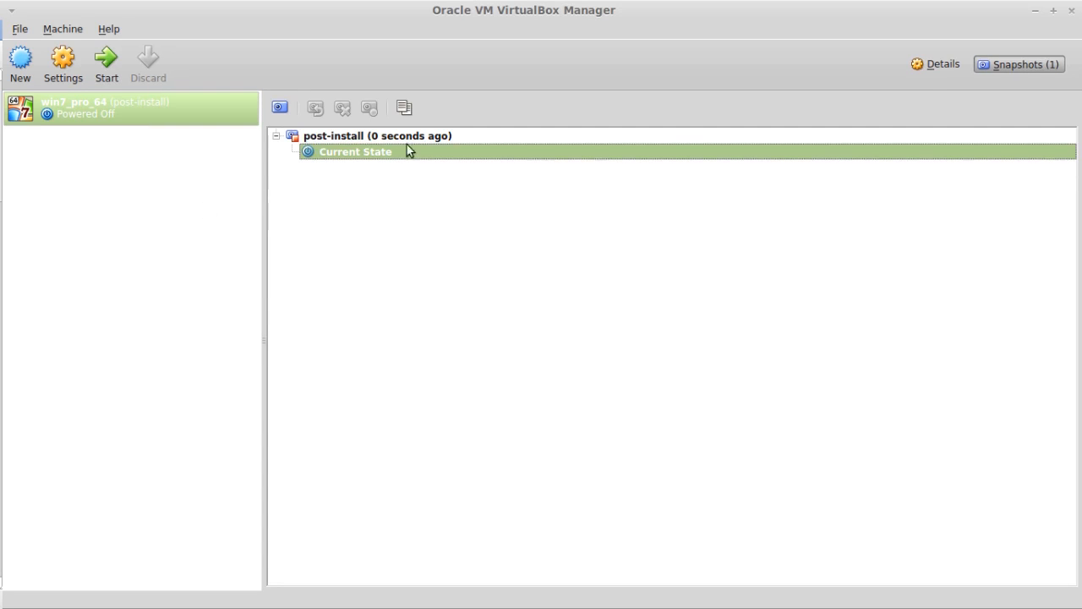
- Clone the current state of win7_pro_64 as a linked clone named win7_pro_64_unattend_tools
right_click(366, 153)
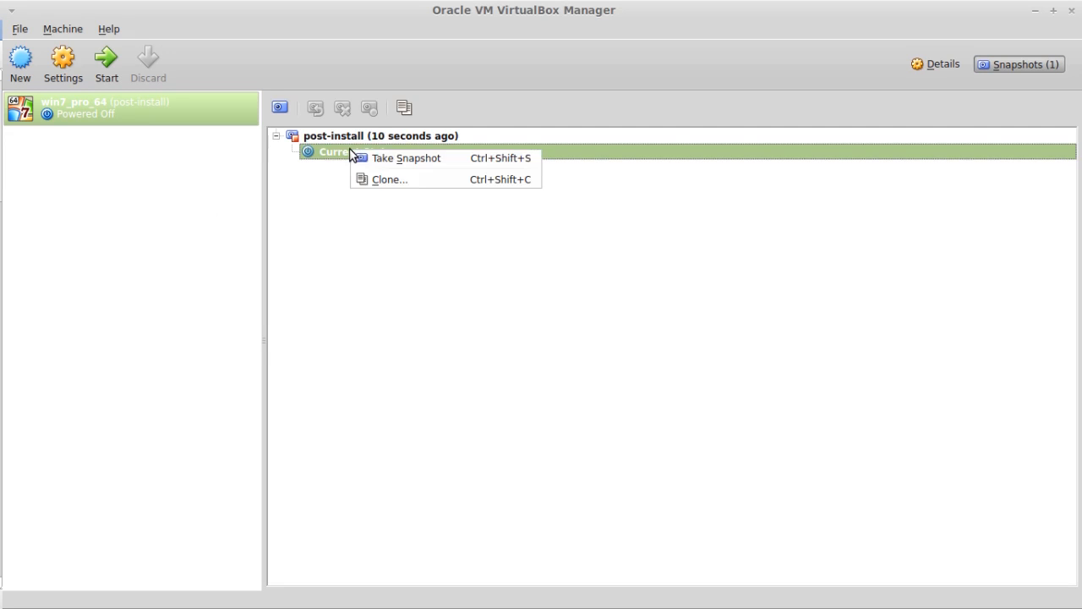
left_click(377, 184)
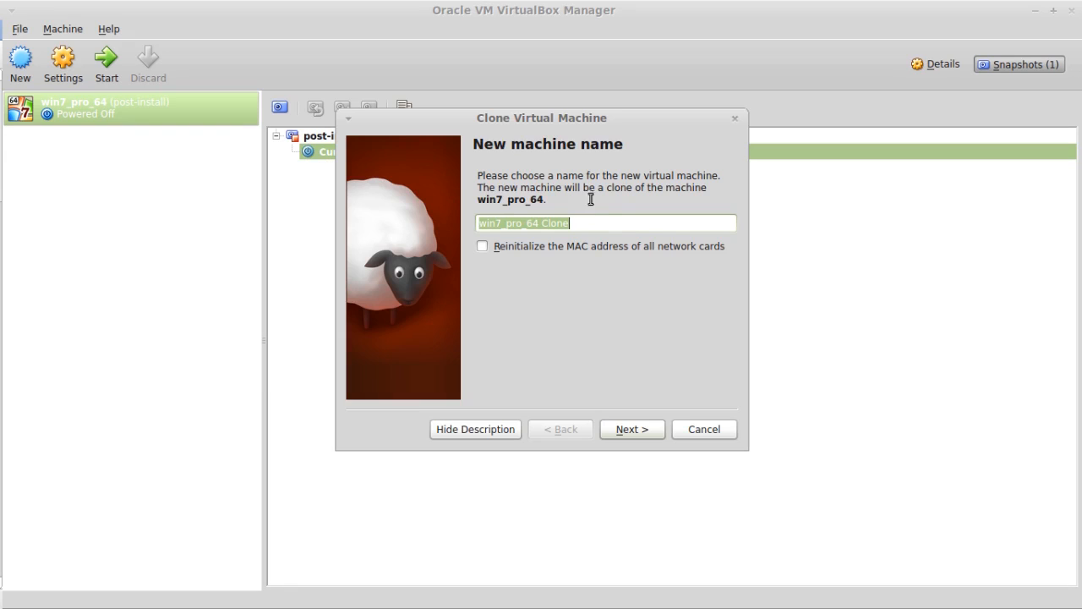
left_click_drag(544, 223, 786, 244)
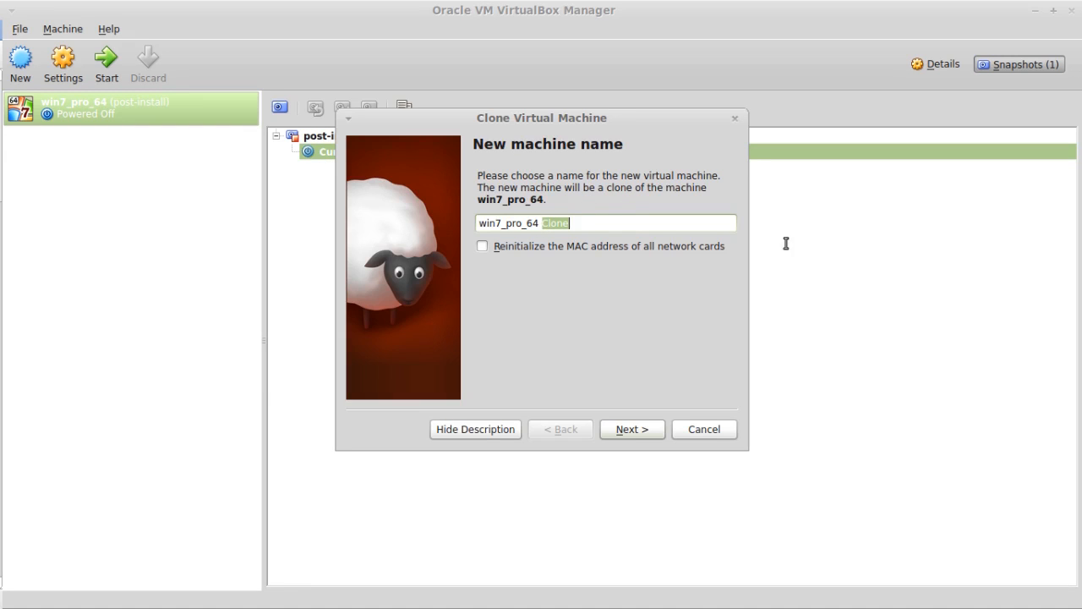
key("BackSpace")
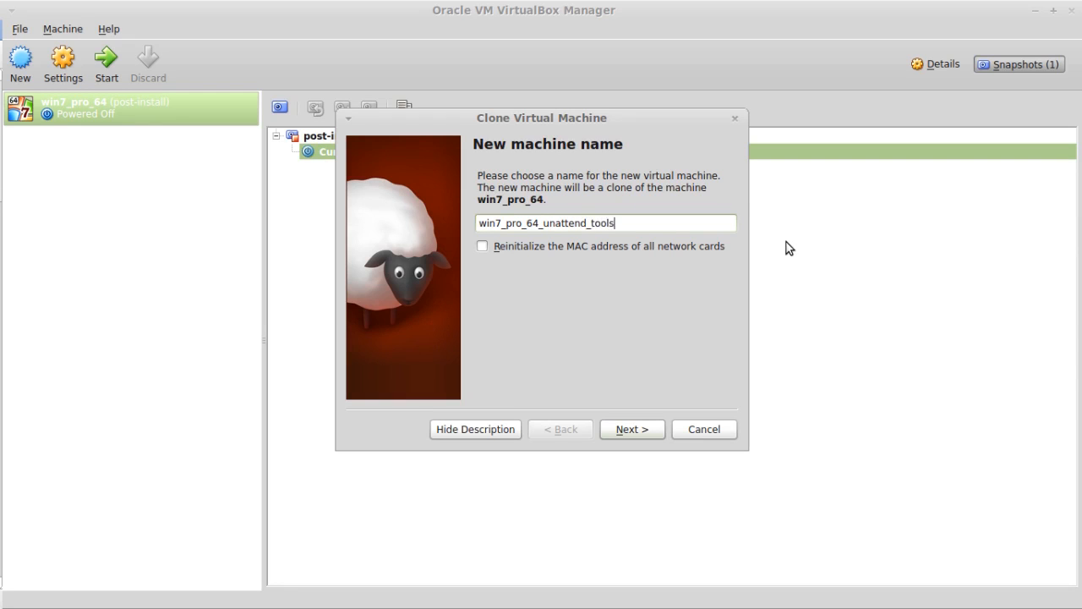
left_click(628, 437)
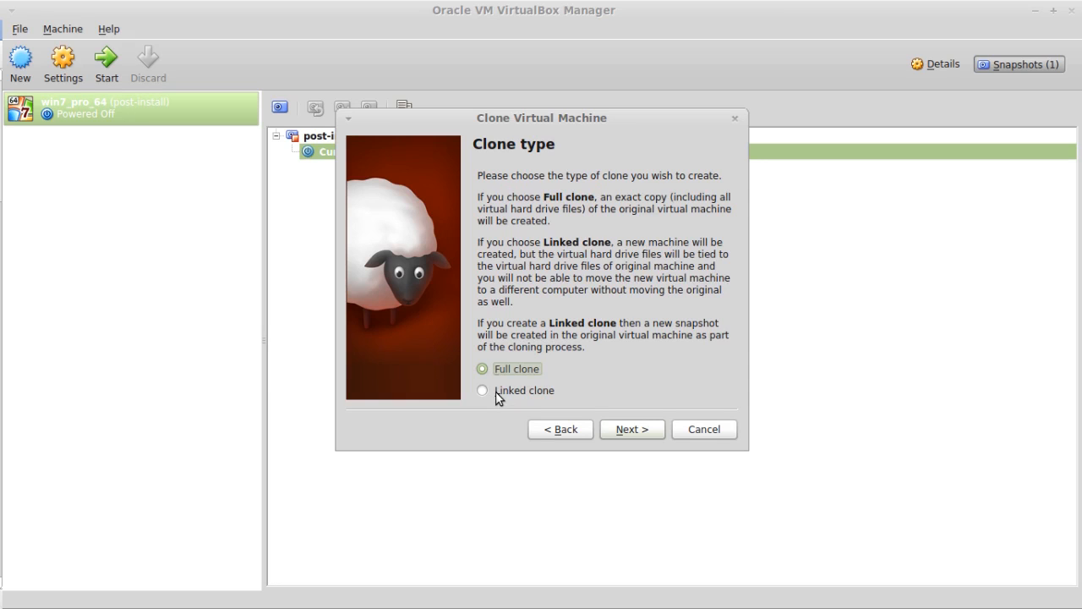
left_click(495, 391)
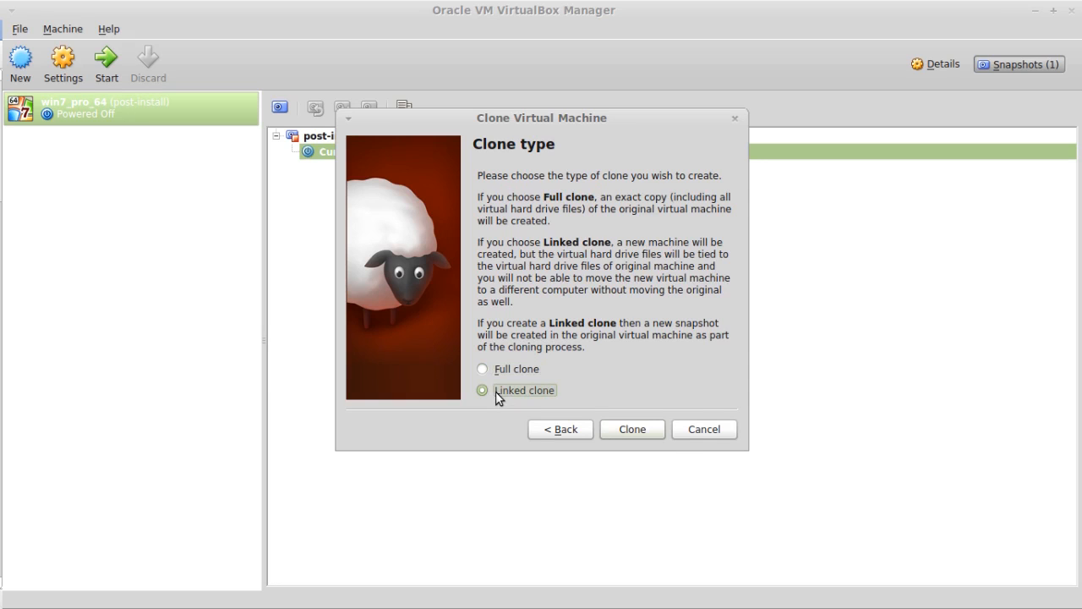
left_click(640, 429)
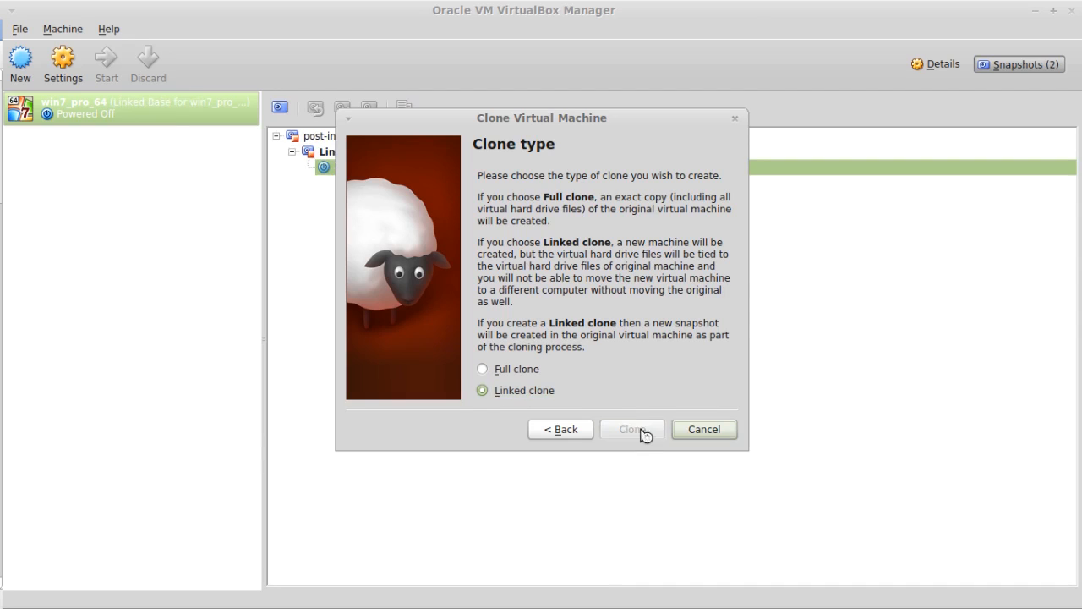